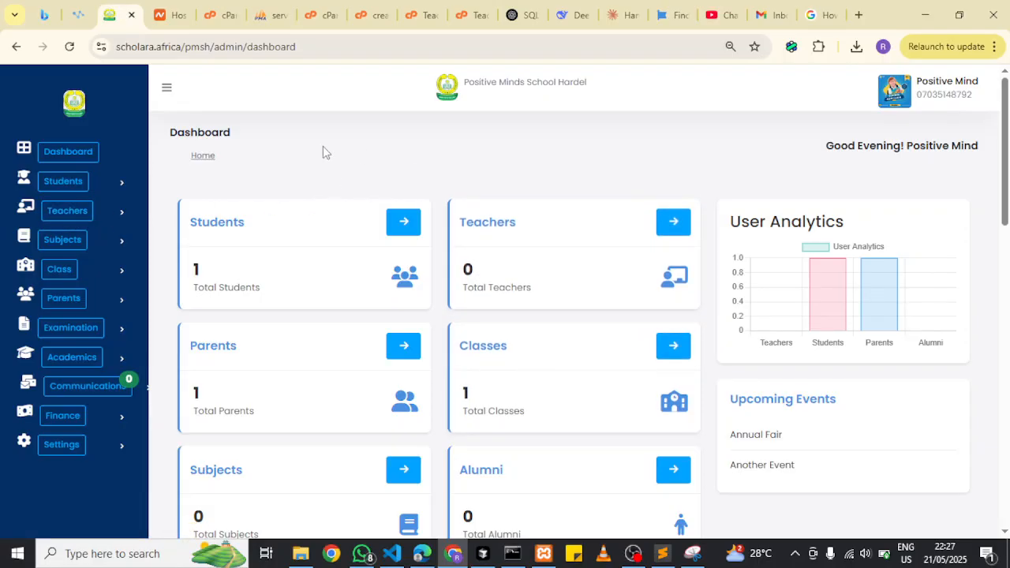
# Step: Start onboarding a new teacher from the Teachers page and upload the "id" image from the Desktop as the photo
pyautogui.click(81, 213)
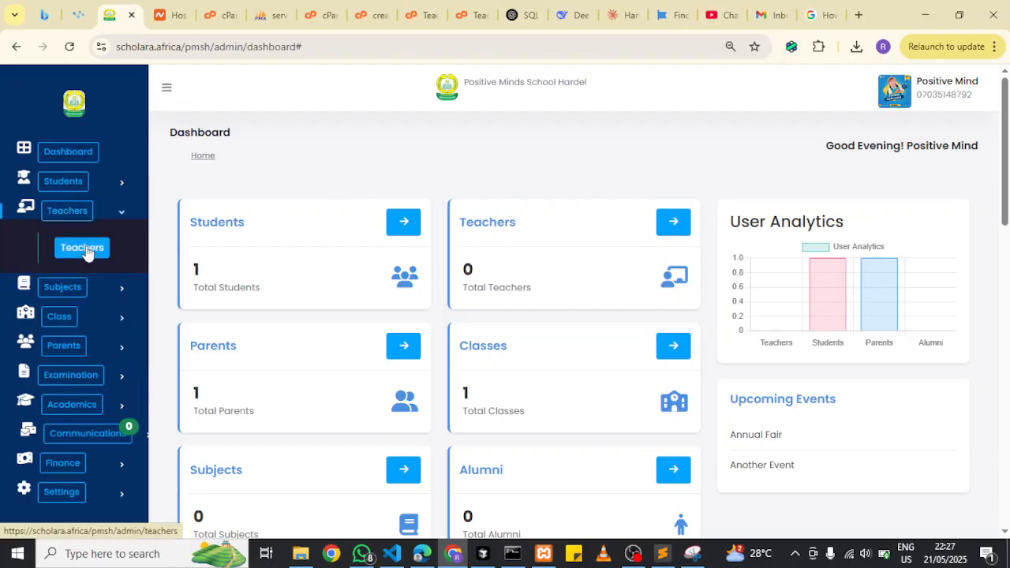
pyautogui.click(83, 249)
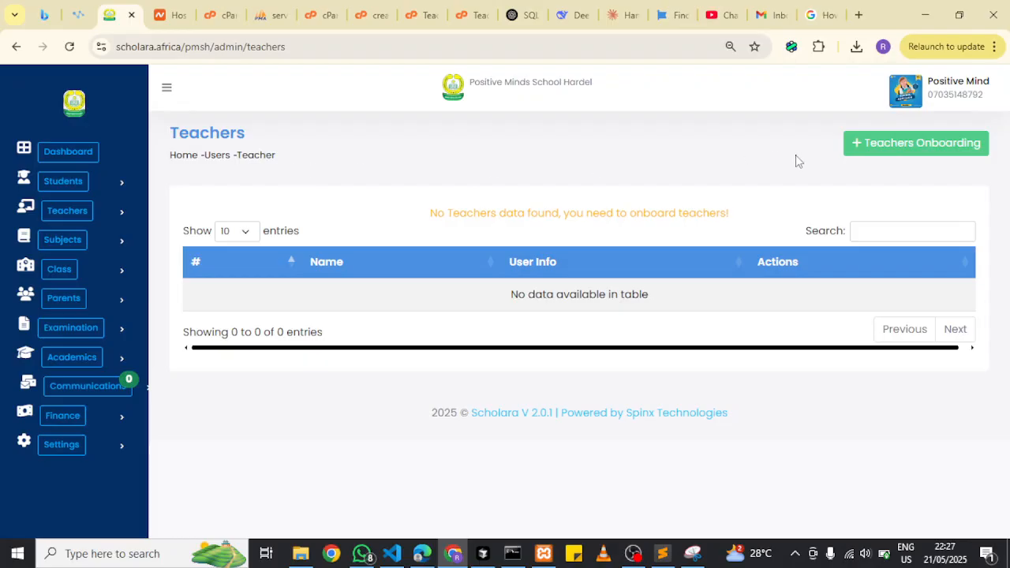
pyautogui.click(902, 145)
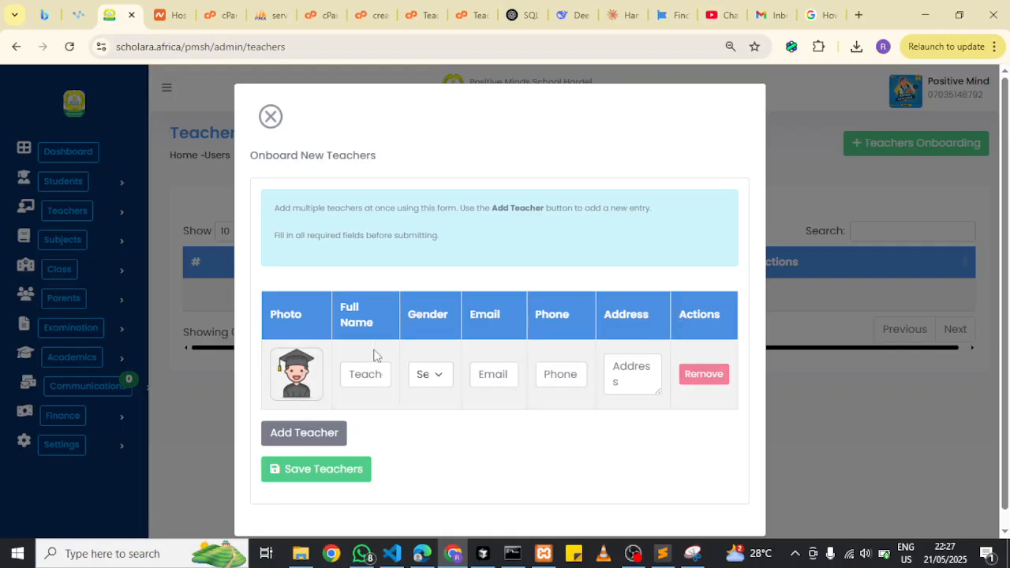
pyautogui.click(296, 377)
pyautogui.scroll(-5, 278, 300)
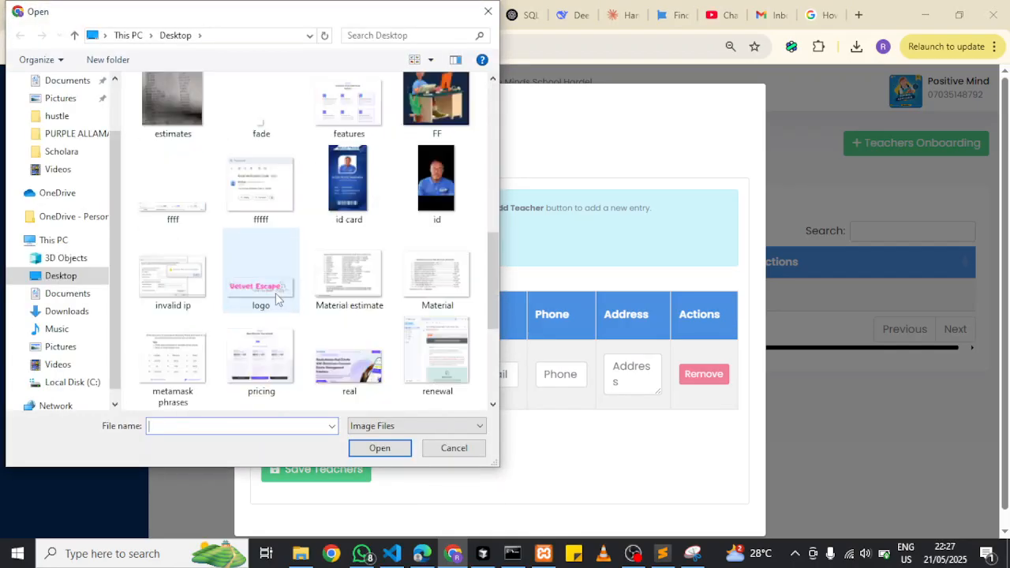
pyautogui.doubleClick(432, 196)
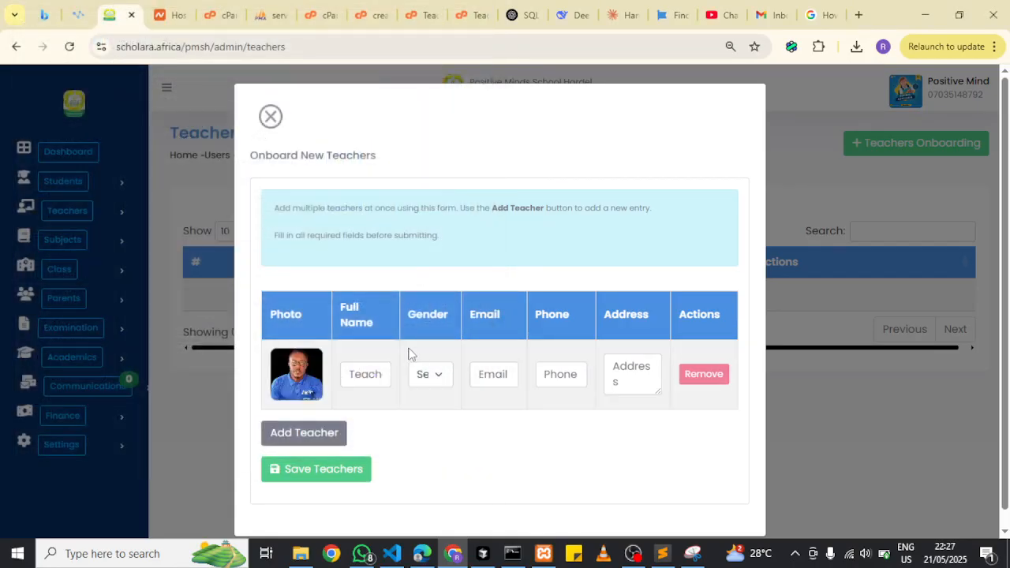
# Step: Fill in the teacher's full name, email, phone and address from the saved autofill profile, choose gender Female, and submit the form
pyautogui.click(353, 378)
pyautogui.click(394, 416)
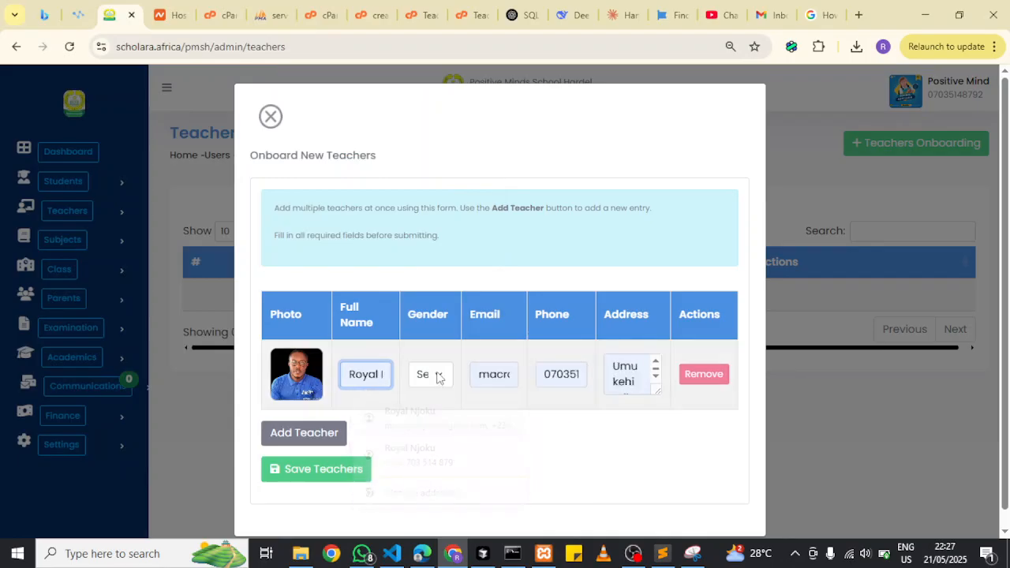
pyautogui.click(429, 374)
pyautogui.click(434, 442)
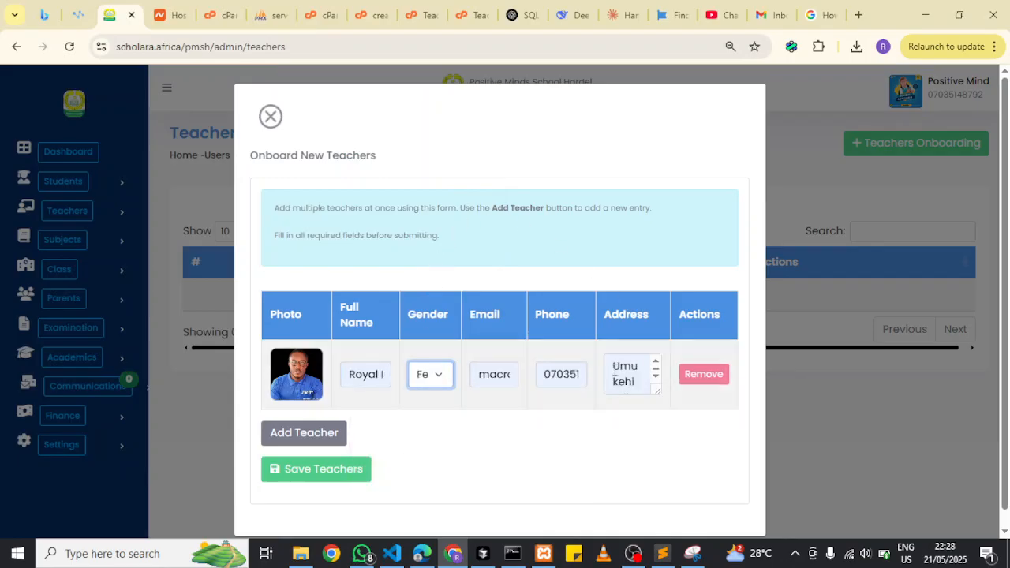
pyautogui.scroll(-1, 404, 230)
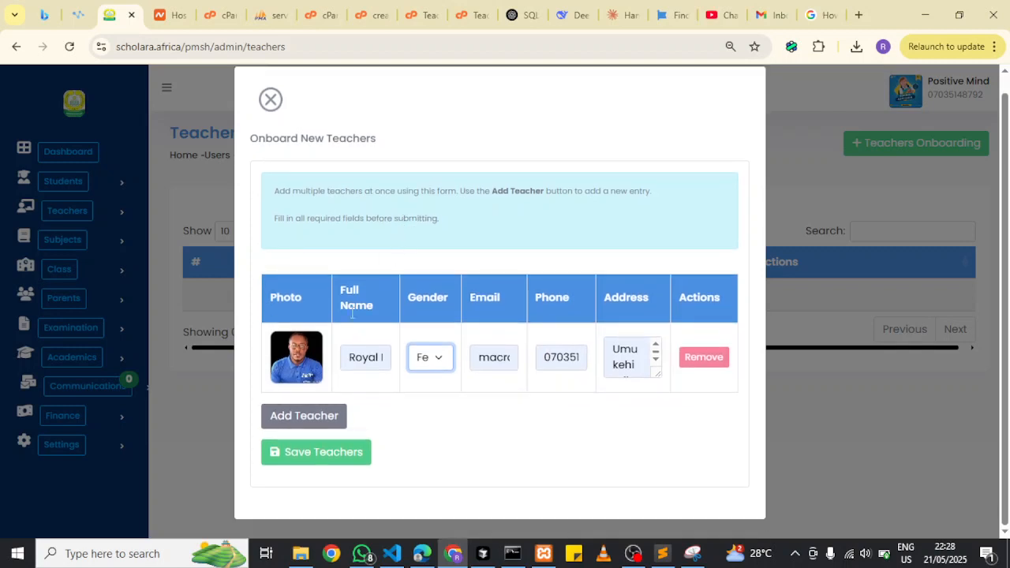
pyautogui.click(316, 456)
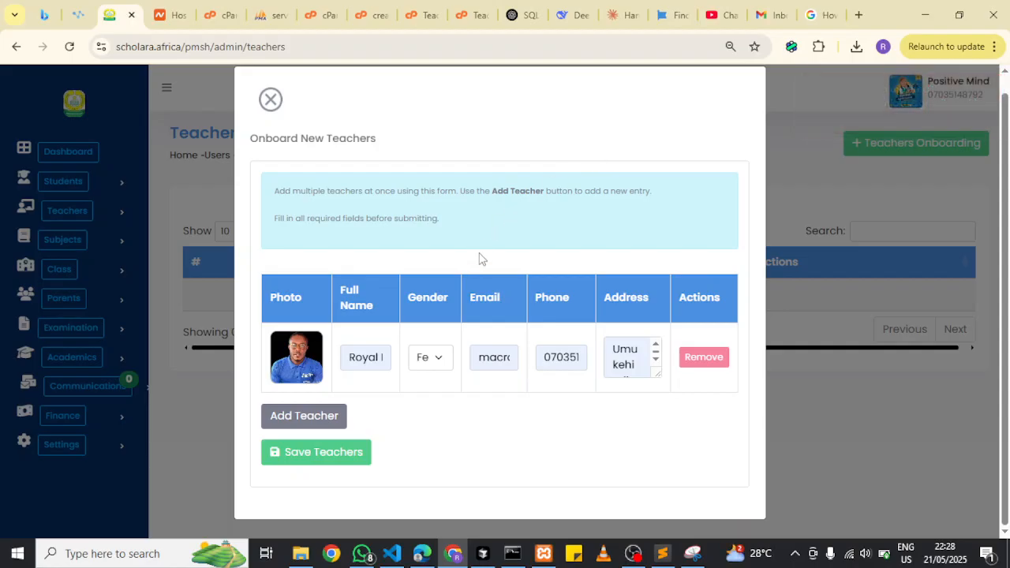
# Step: Replace the teacher's email with a different address and save the teacher
pyautogui.doubleClick(486, 358)
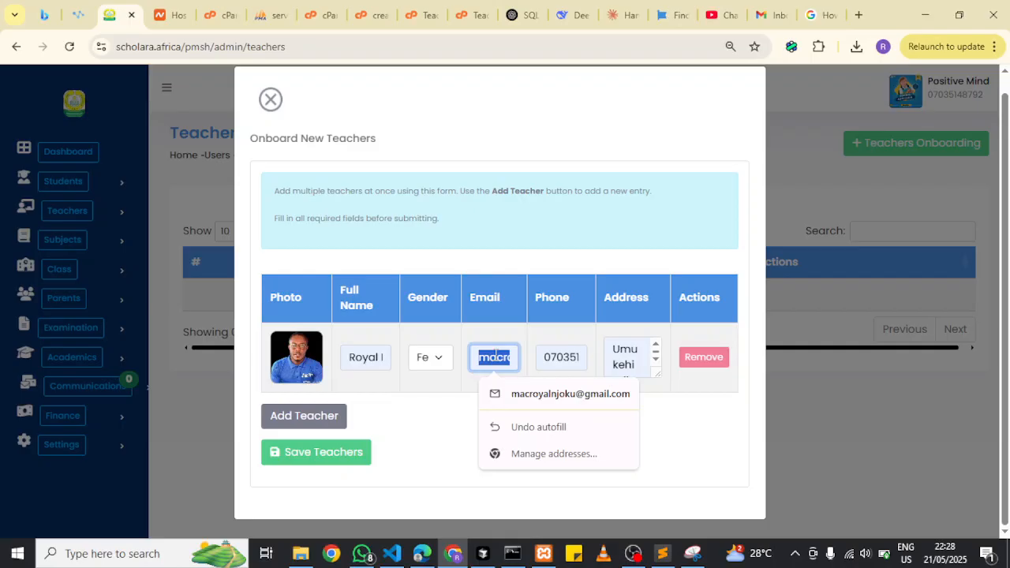
pyautogui.click(495, 356)
pyautogui.press('BackSpace')
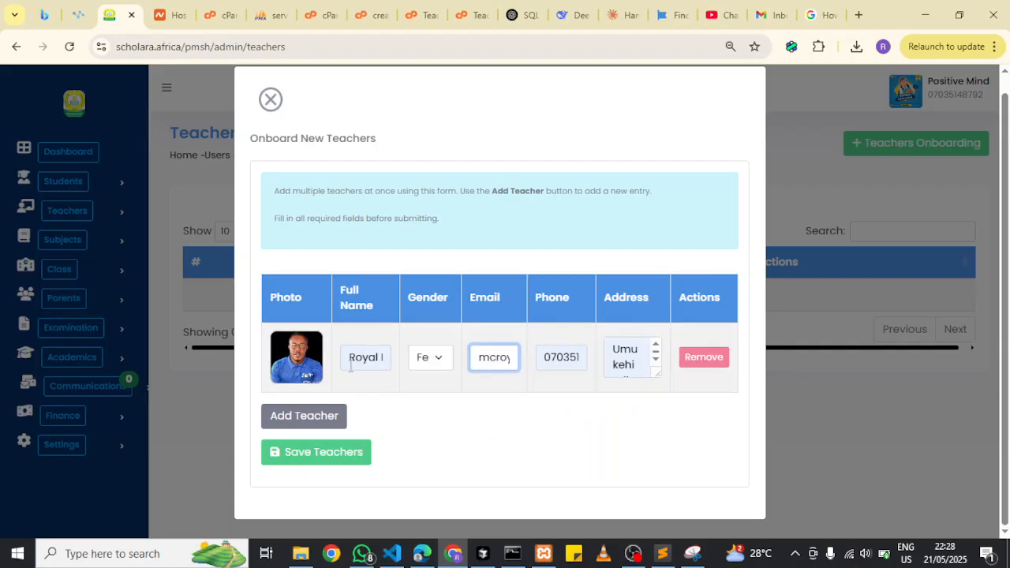
pyautogui.click(301, 455)
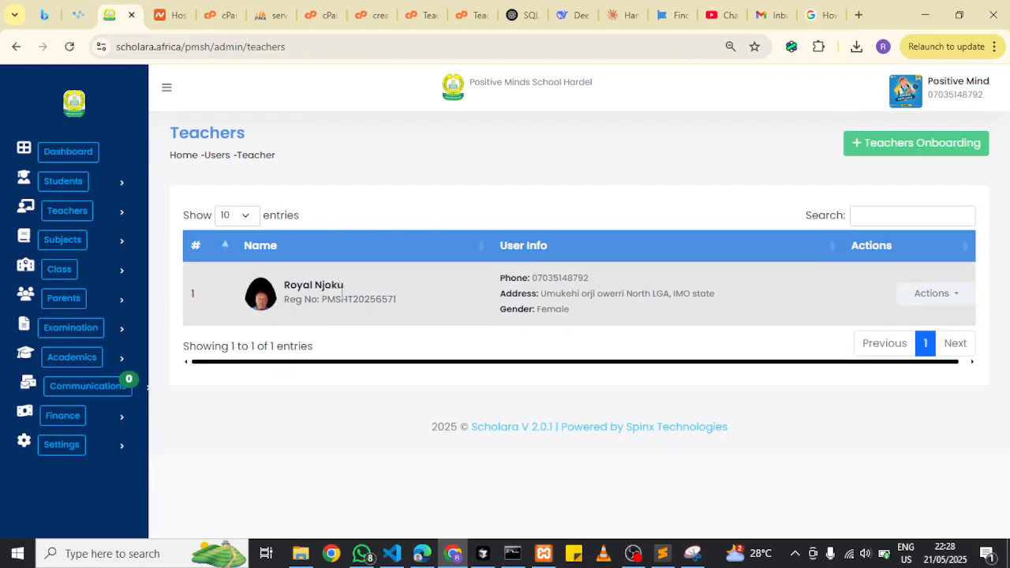
# Step: Examine the new teacher's registration number and the fields of the teacher's edit form, leaving the details unedited
pyautogui.doubleClick(371, 300)
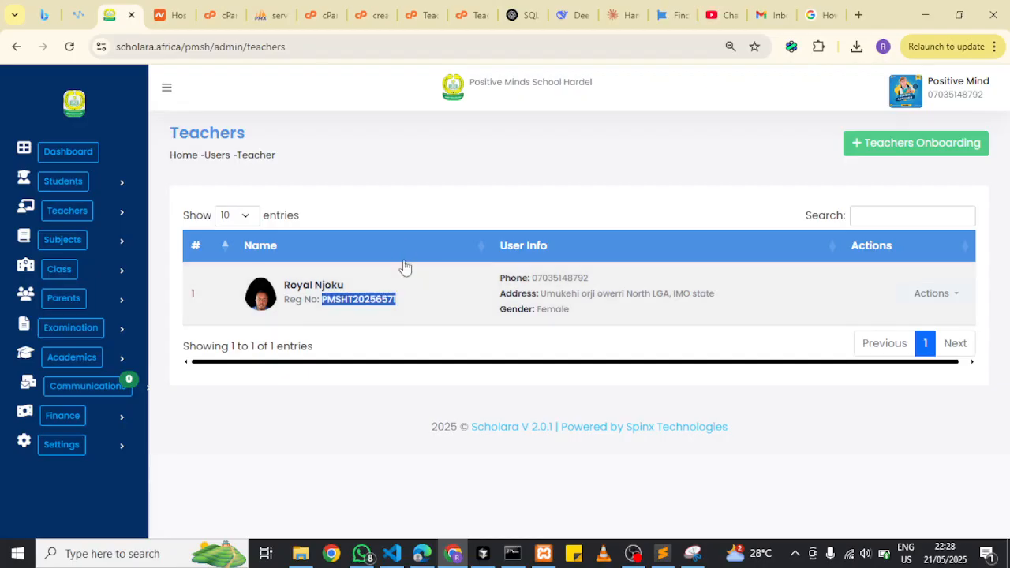
pyautogui.click(419, 292)
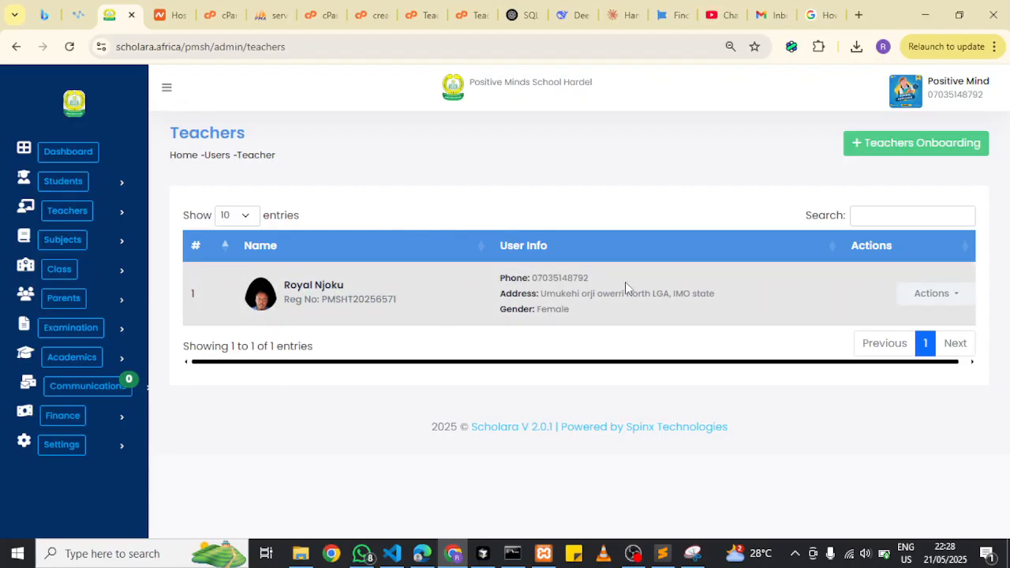
pyautogui.click(948, 301)
pyautogui.scroll(-1, 927, 322)
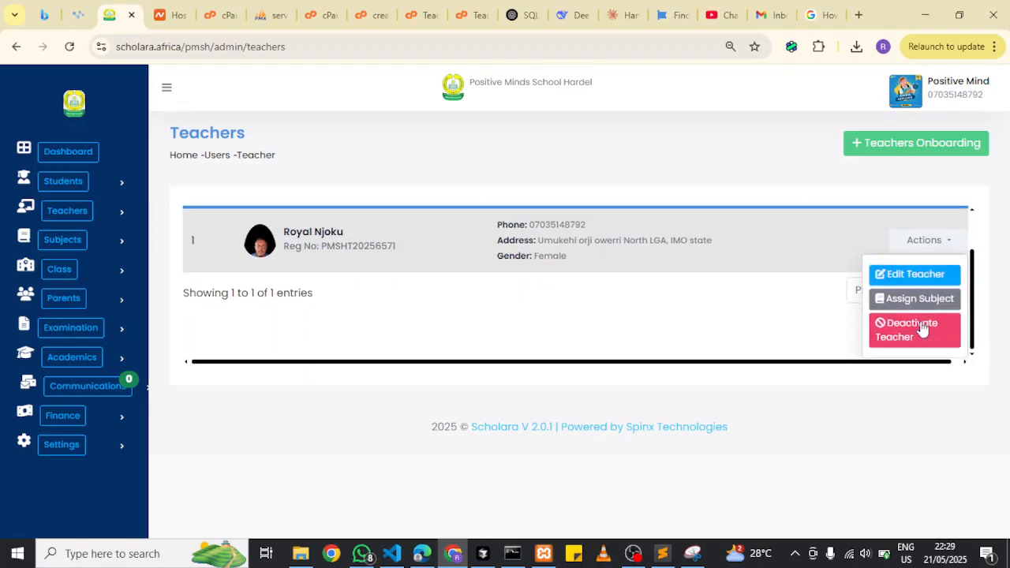
pyautogui.click(902, 276)
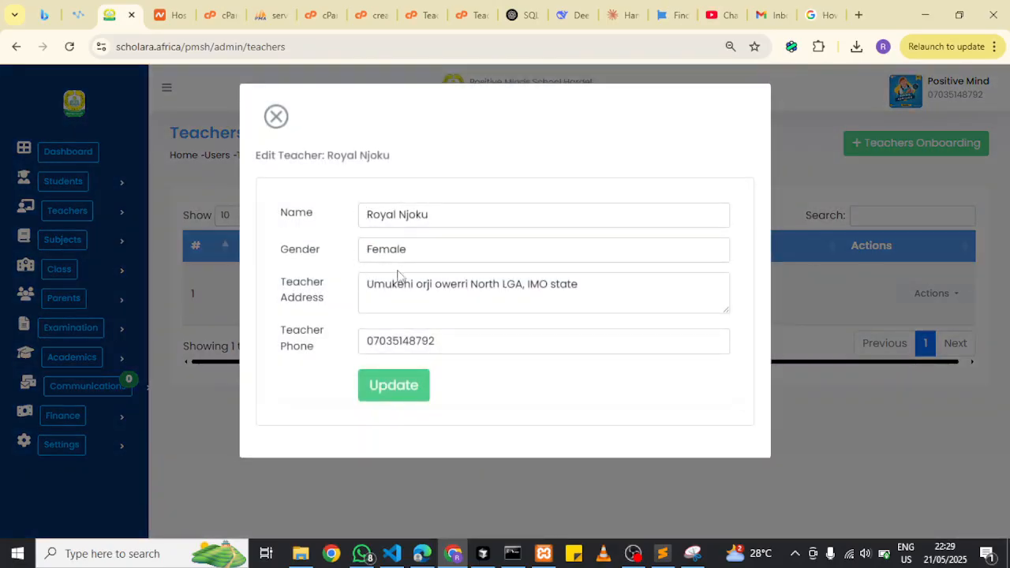
pyautogui.click(275, 116)
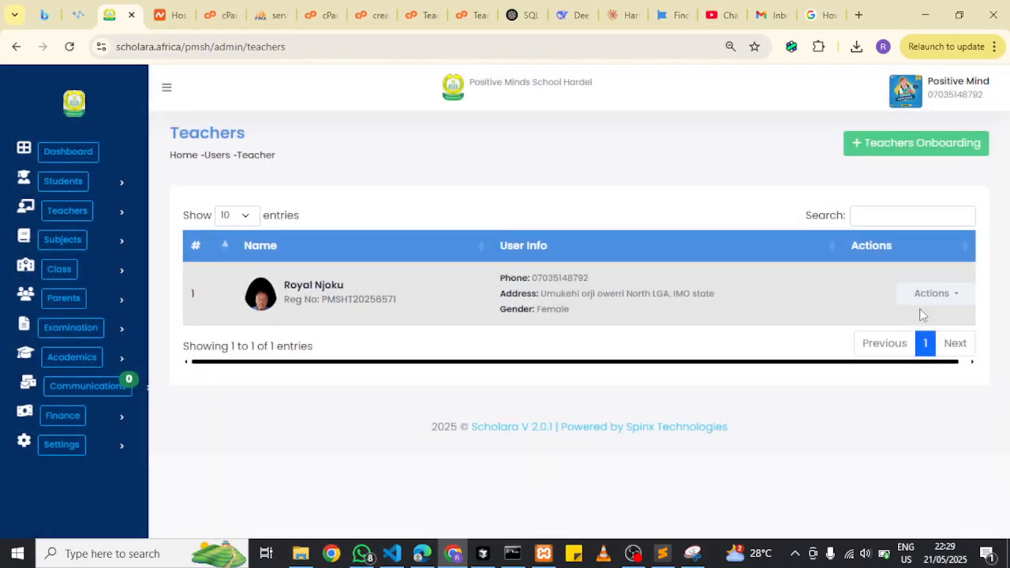
# Step: View the deactivation confirmation for the teacher and cancel it
pyautogui.click(926, 303)
pyautogui.scroll(-1, 915, 315)
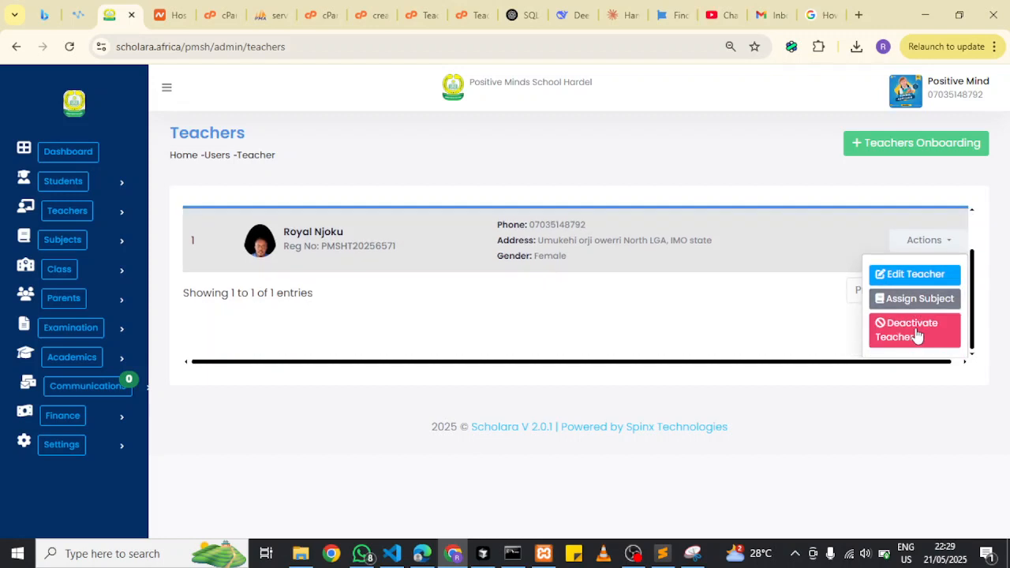
pyautogui.click(915, 331)
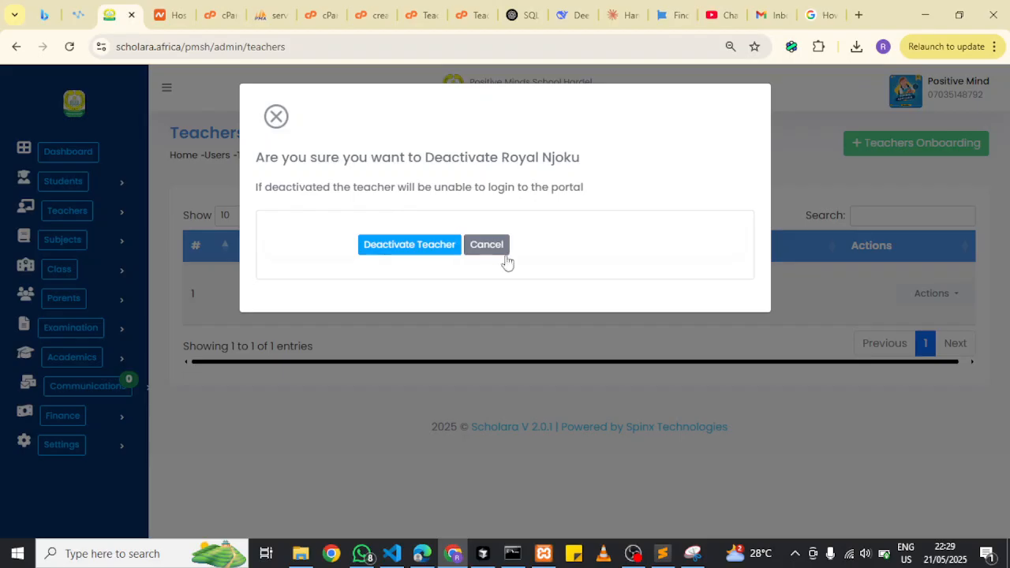
pyautogui.click(497, 248)
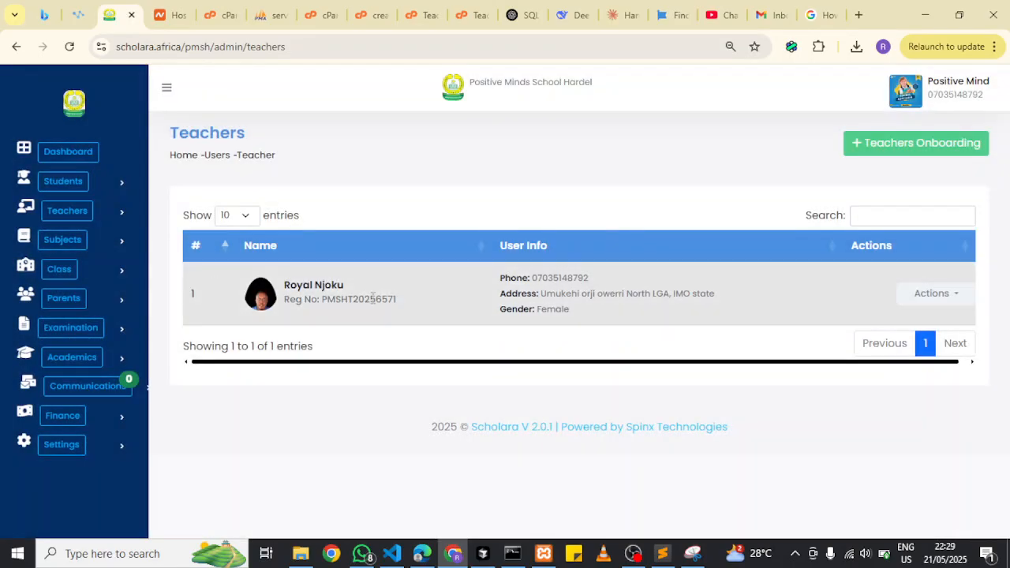
# Step: Try to assign the teacher a subject in class JSS 1A | GENERAL, and close the assignment form
pyautogui.click(924, 298)
pyautogui.scroll(-1, 921, 316)
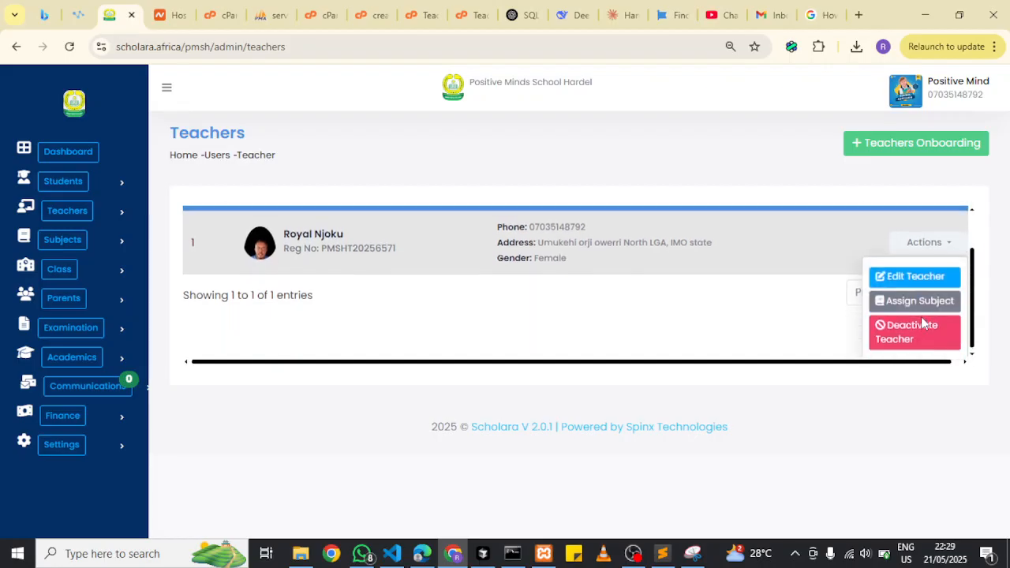
pyautogui.click(916, 300)
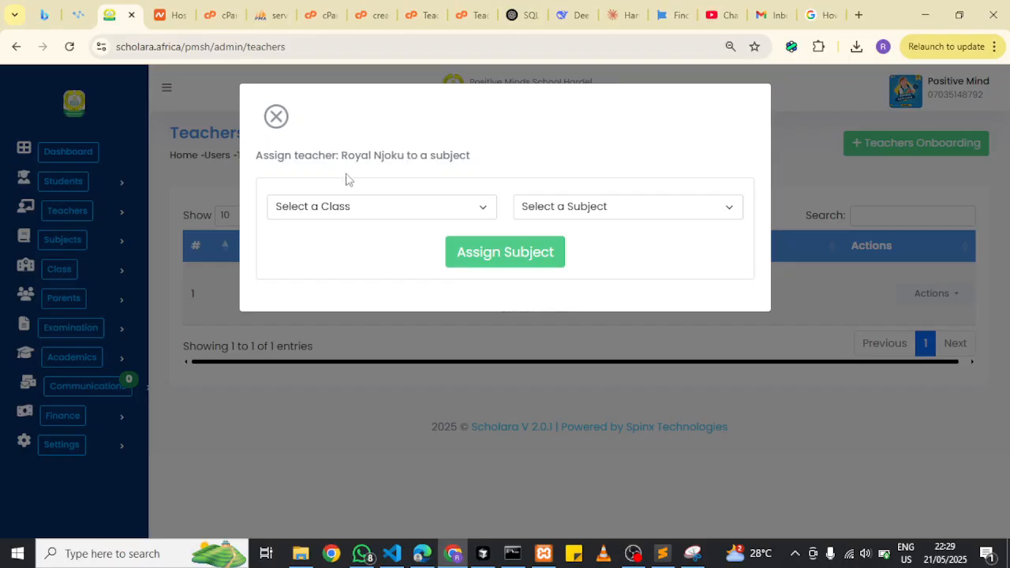
pyautogui.click(372, 210)
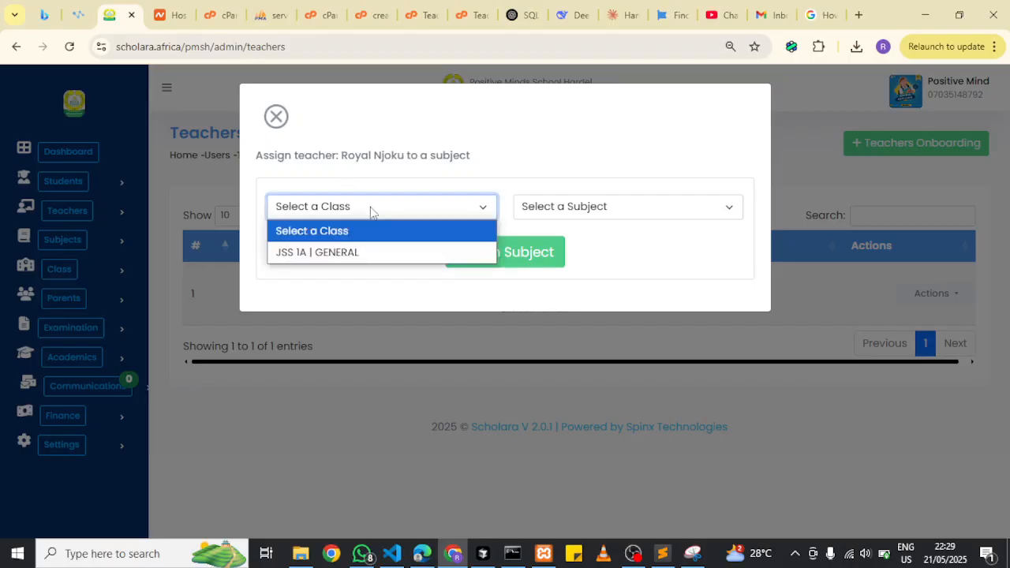
pyautogui.click(325, 253)
pyautogui.click(552, 215)
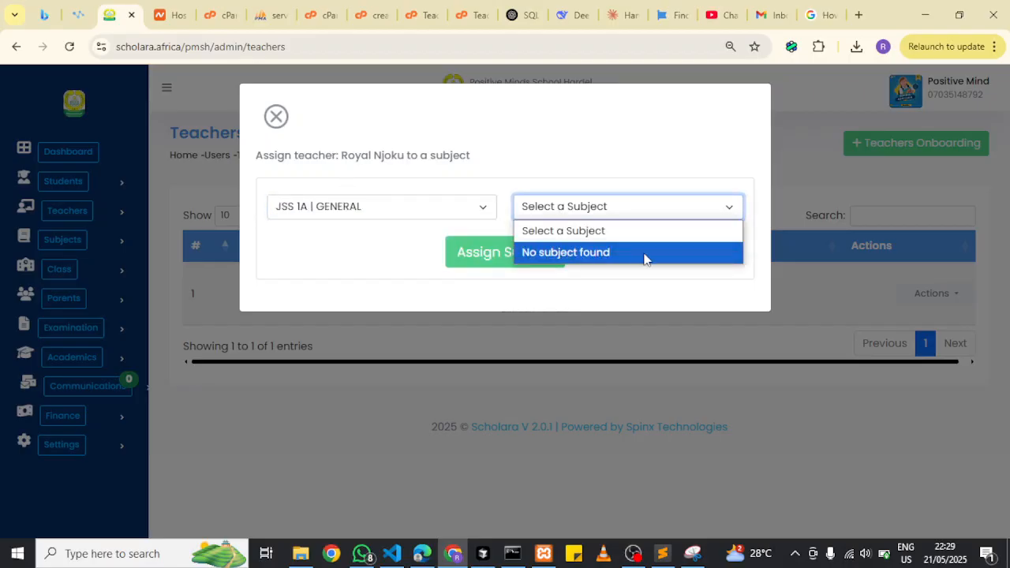
pyautogui.click(276, 118)
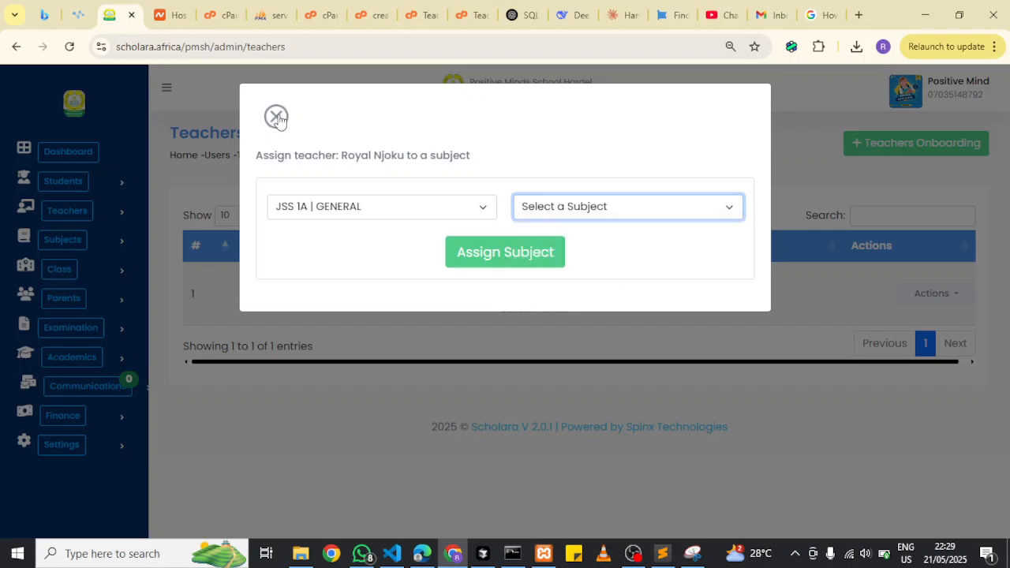
pyautogui.click(276, 119)
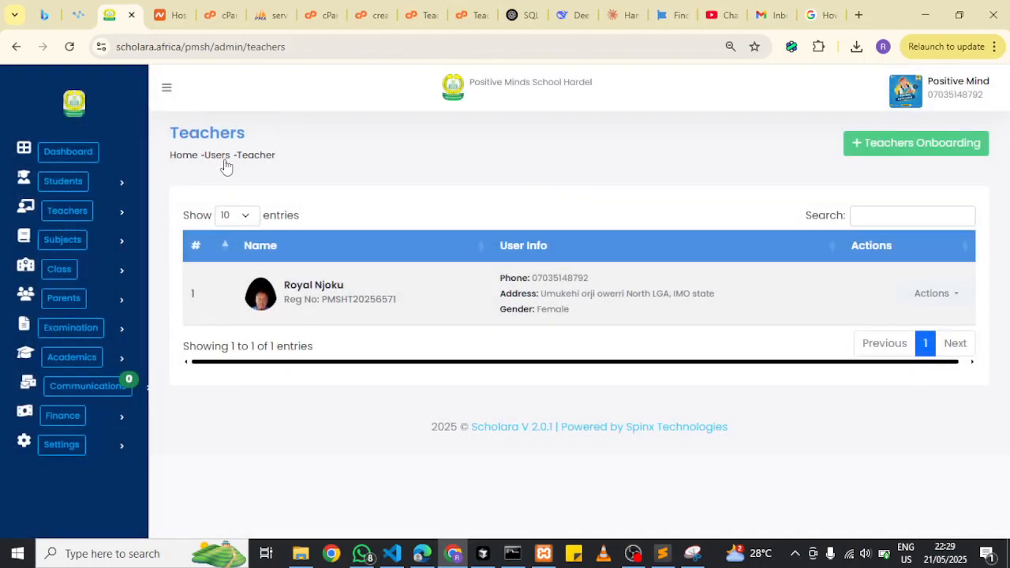
# Step: Create a new subject named English on the Subjects page and close the creation form
pyautogui.click(113, 243)
pyautogui.click(83, 278)
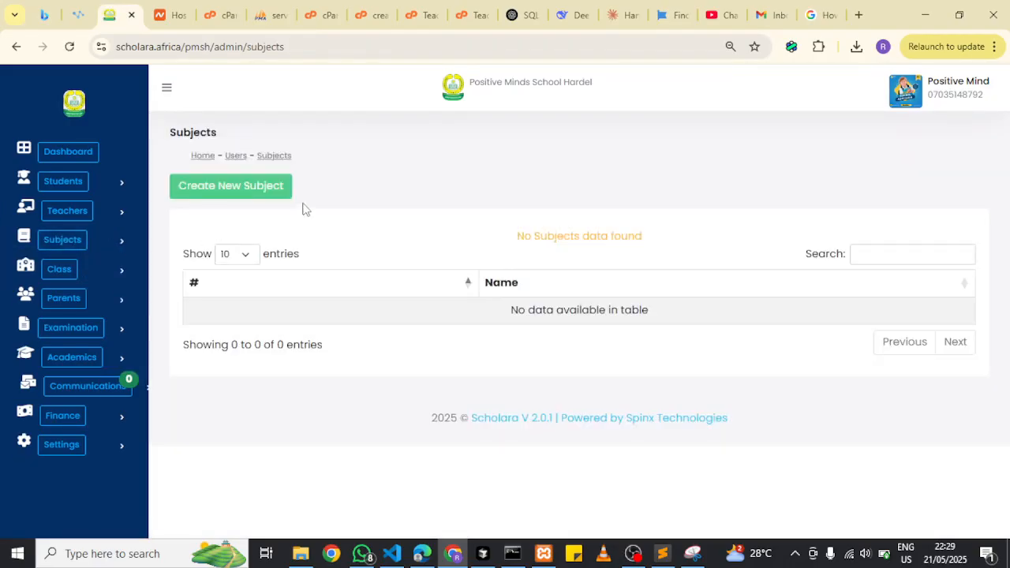
pyautogui.click(247, 188)
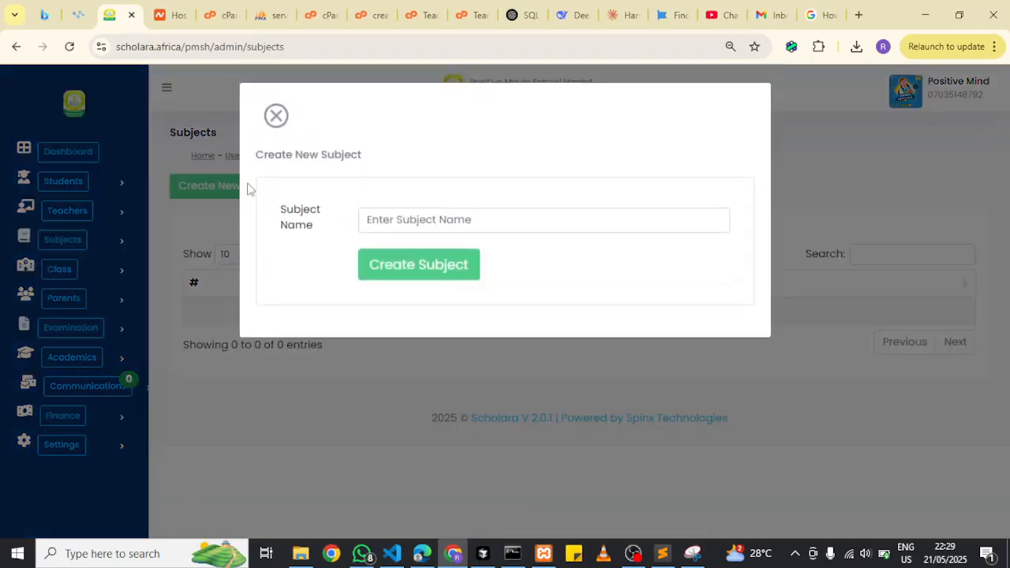
pyautogui.click(398, 219)
pyautogui.click(454, 257)
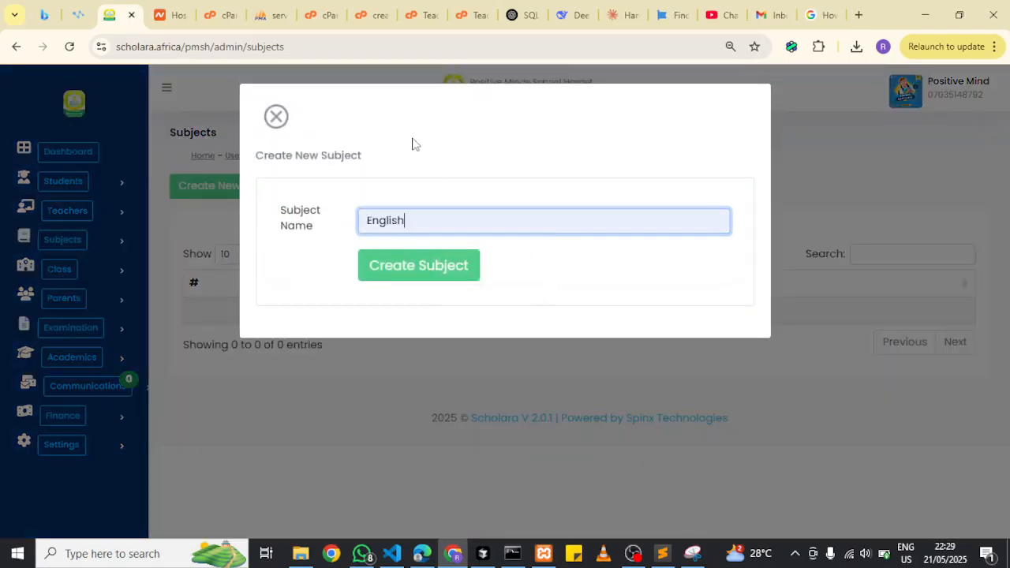
pyautogui.click(397, 264)
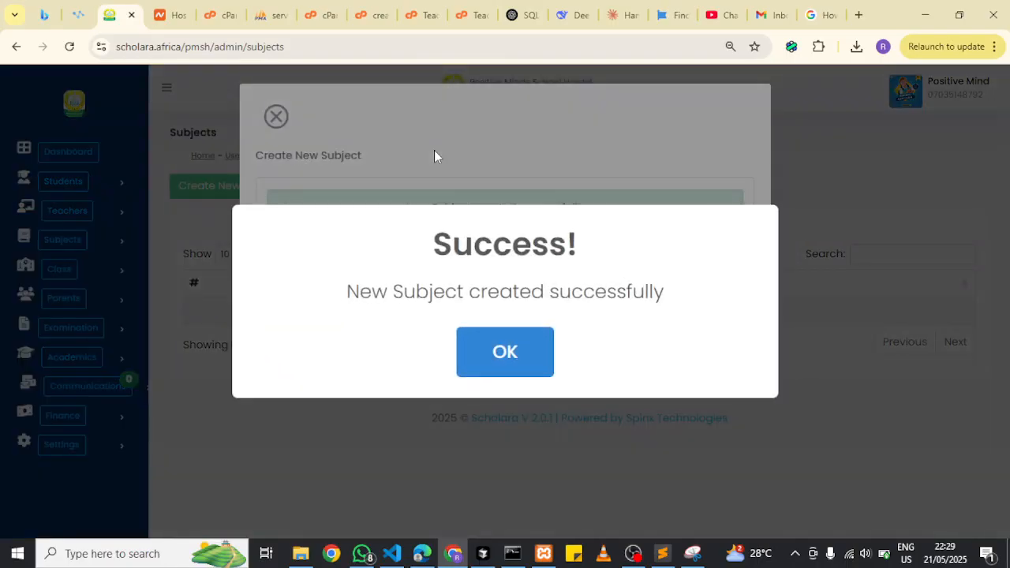
pyautogui.click(507, 347)
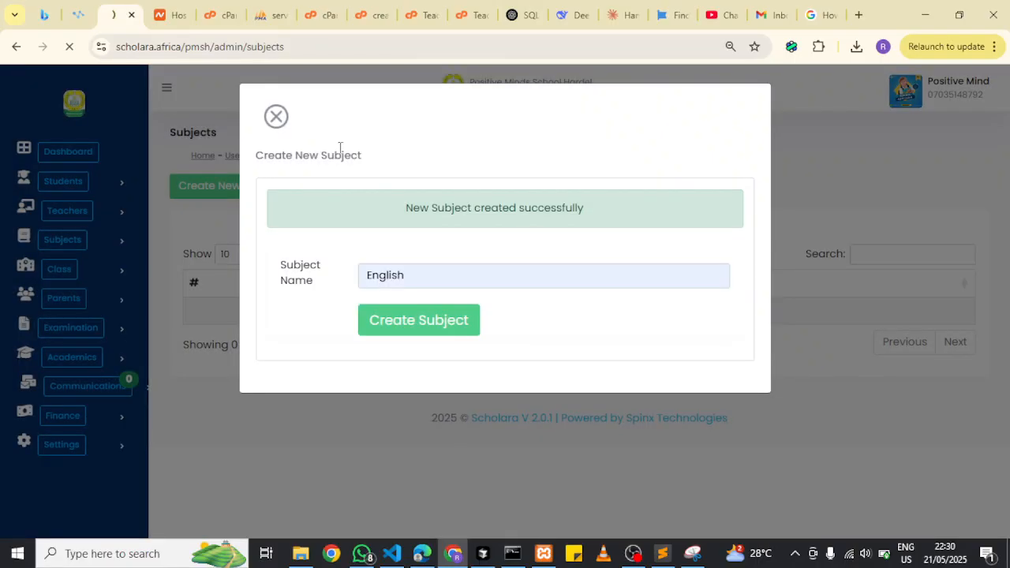
pyautogui.click(276, 120)
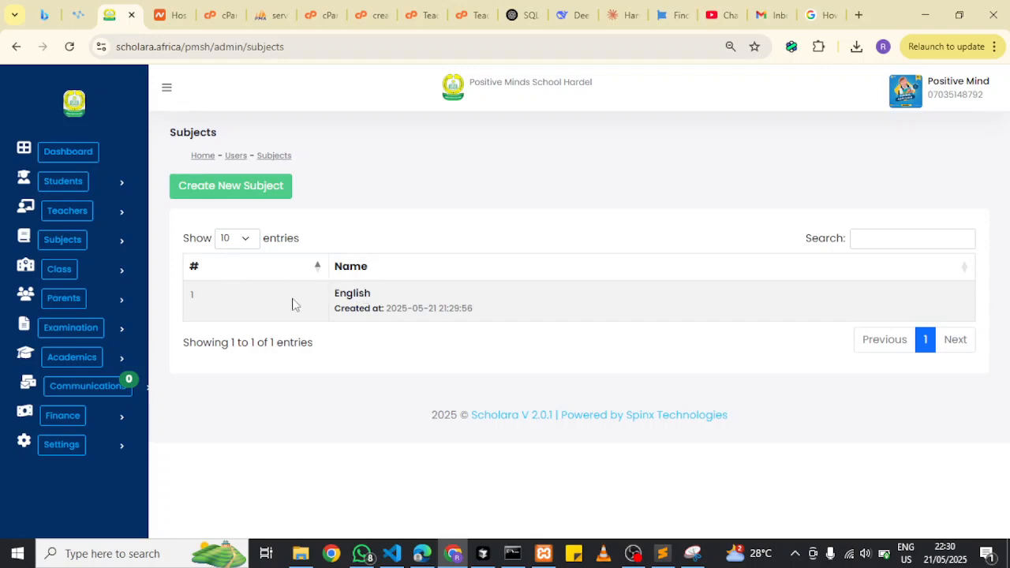
# Step: Open the subject assignment form for the onboarded teacher from the Teachers page
pyautogui.click(82, 219)
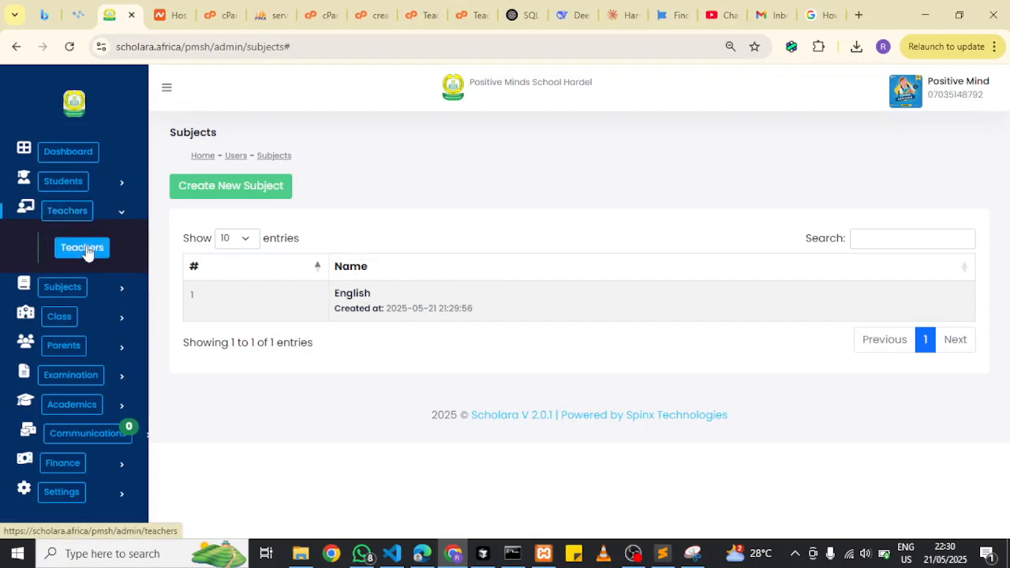
pyautogui.click(83, 249)
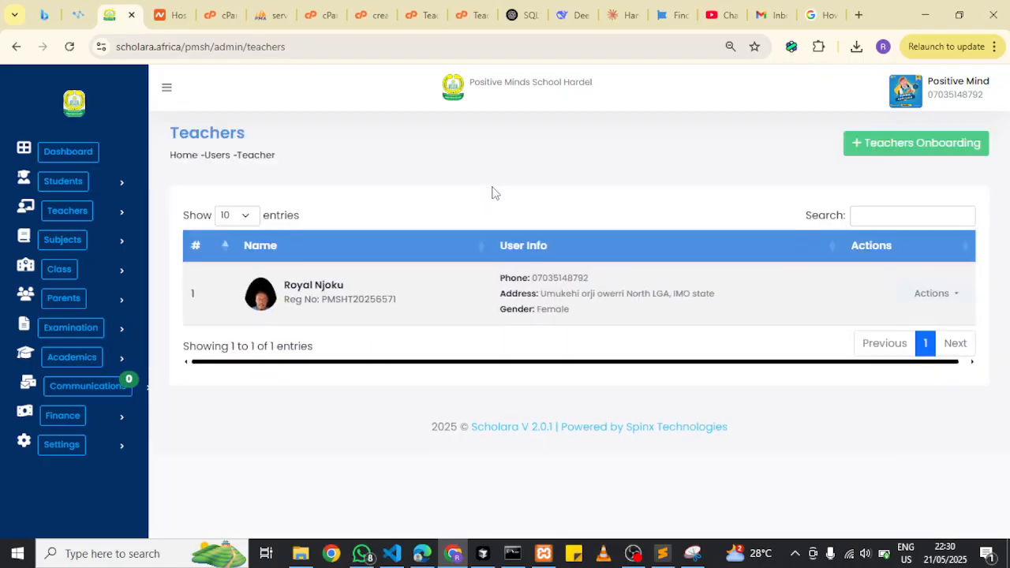
pyautogui.click(929, 293)
pyautogui.scroll(-1, 921, 311)
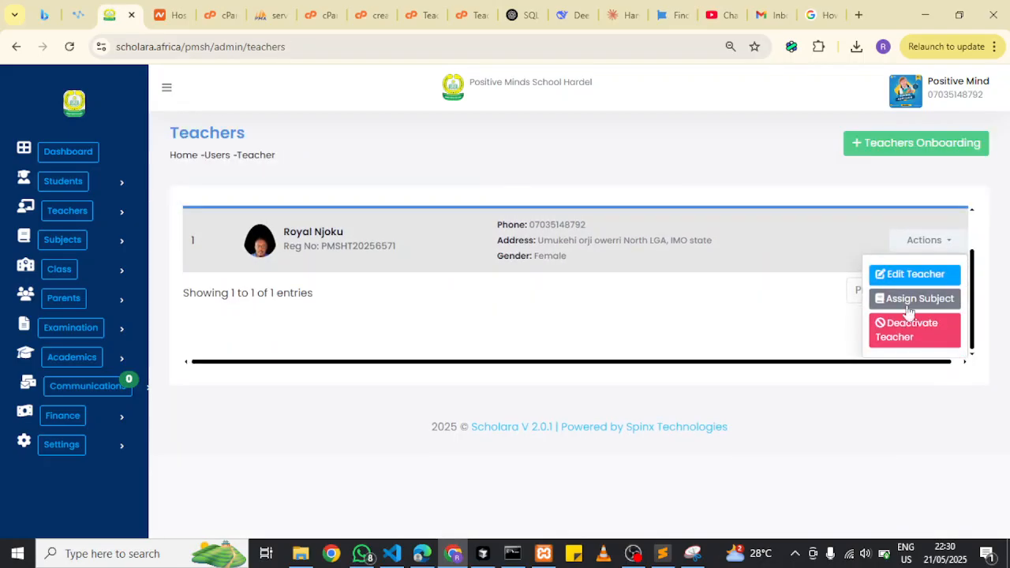
pyautogui.click(915, 294)
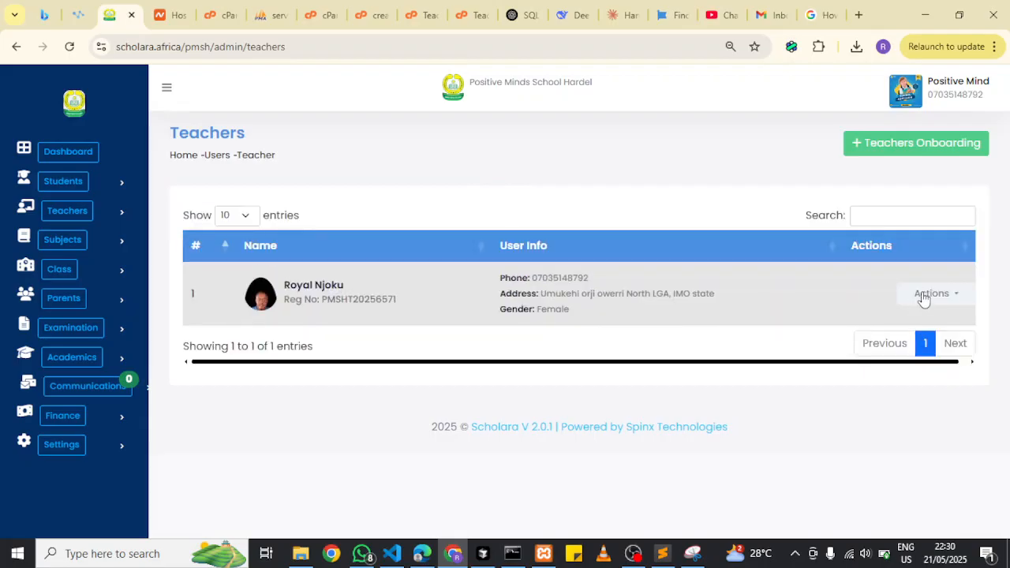
pyautogui.click(923, 295)
pyautogui.scroll(-1, 913, 309)
pyautogui.click(907, 305)
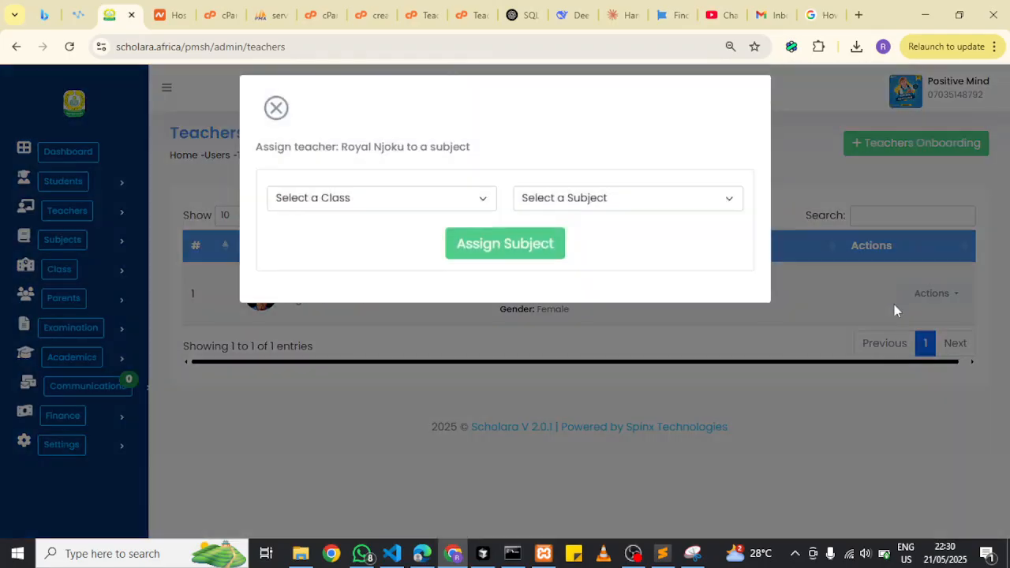
# Step: Assign the teacher to the English subject in class JSS 1A | GENERAL
pyautogui.click(344, 207)
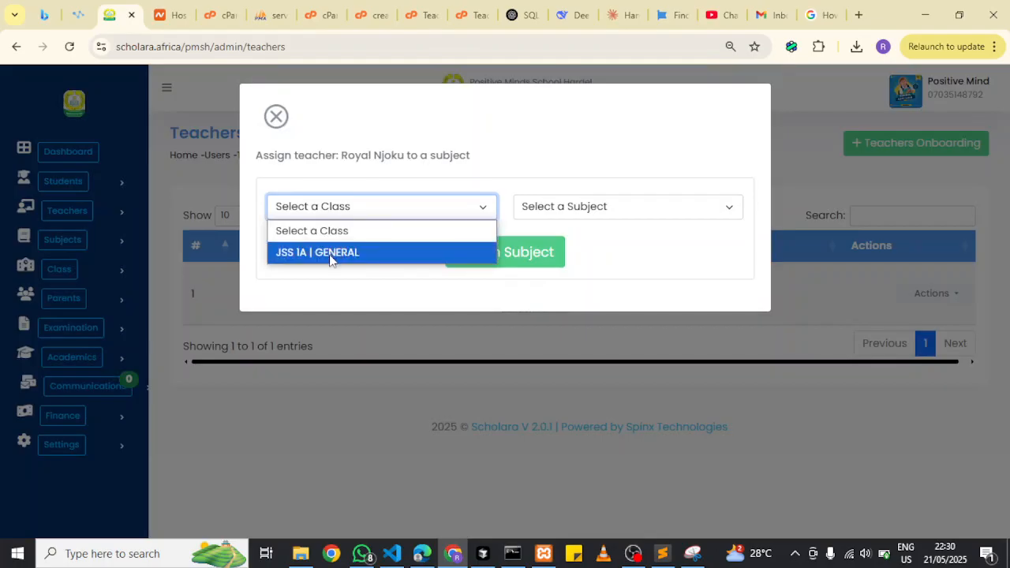
pyautogui.click(329, 254)
pyautogui.click(580, 208)
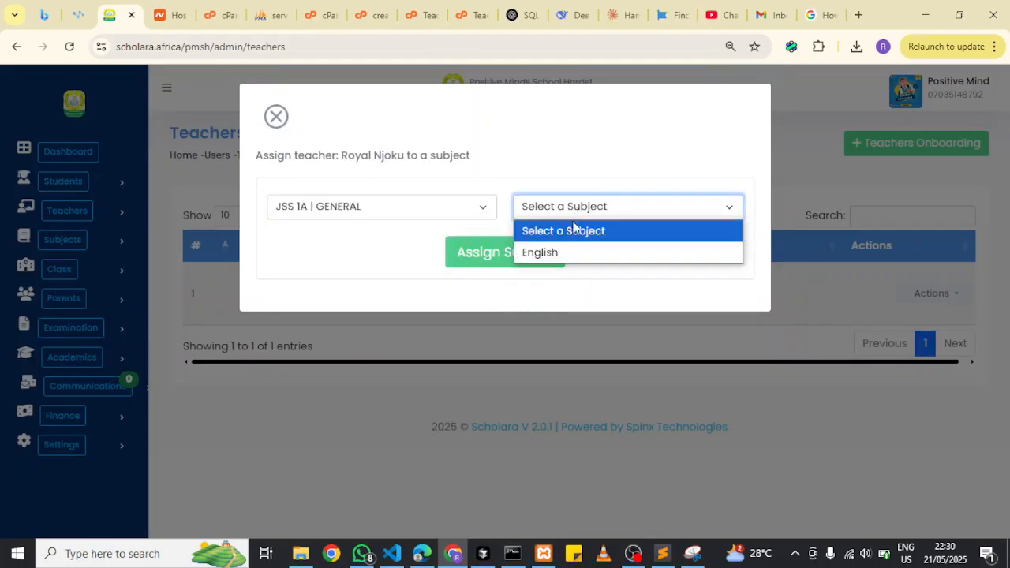
pyautogui.click(559, 251)
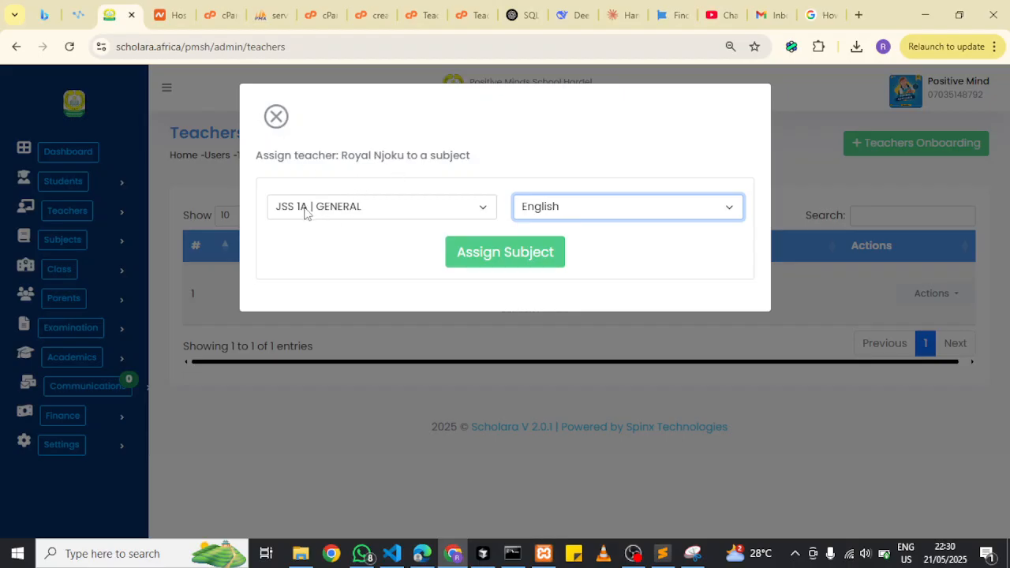
pyautogui.click(394, 212)
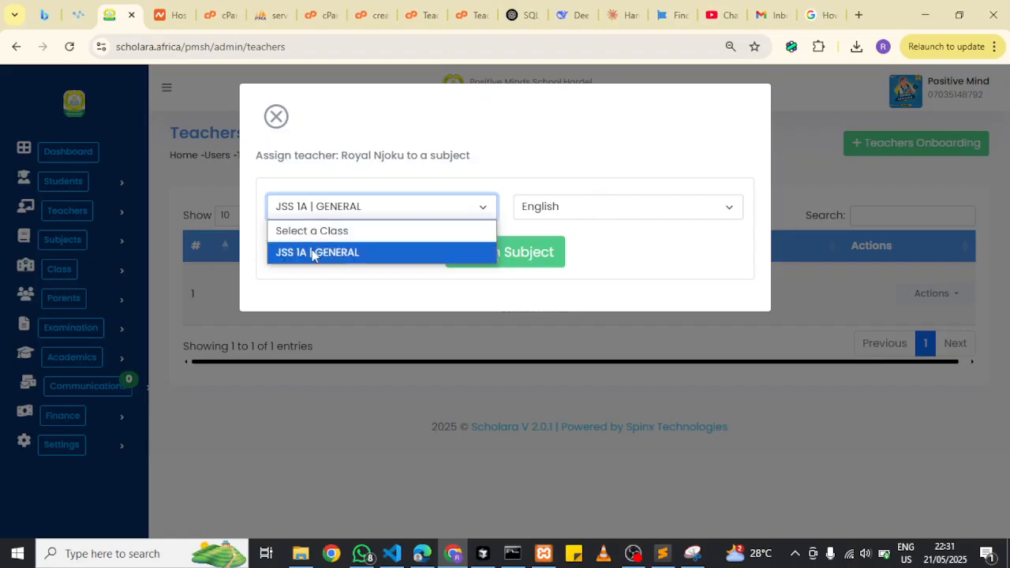
pyautogui.click(514, 167)
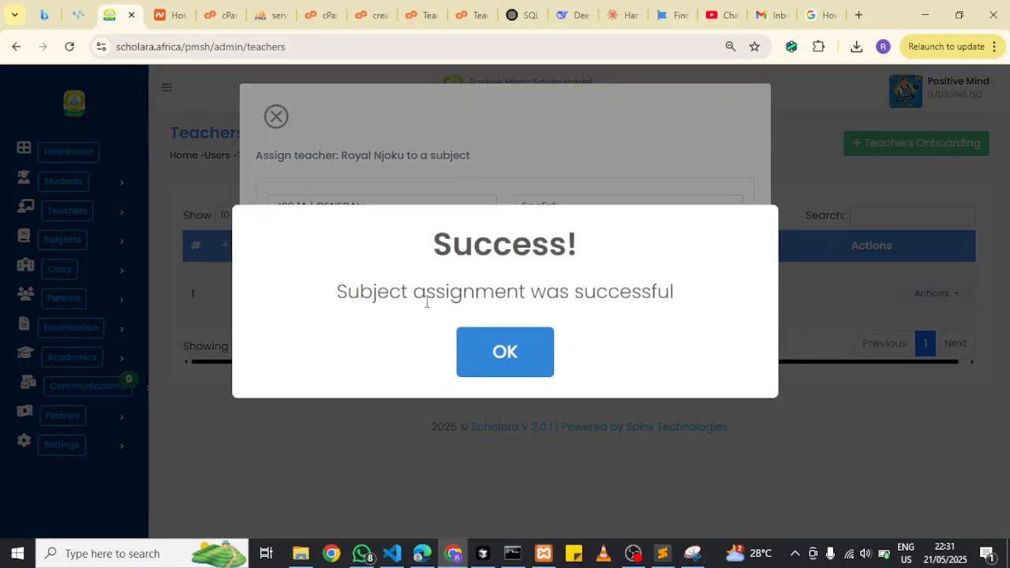
pyautogui.click(460, 331)
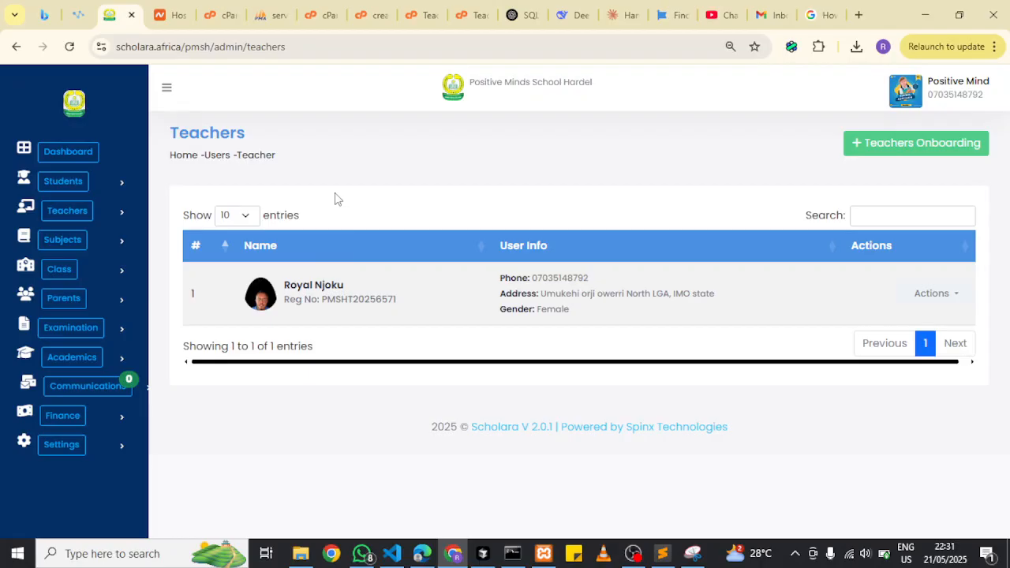
# Step: Deactivate the teacher's portal account and acknowledge the status update
pyautogui.click(932, 293)
pyautogui.scroll(-1, 923, 345)
pyautogui.click(907, 335)
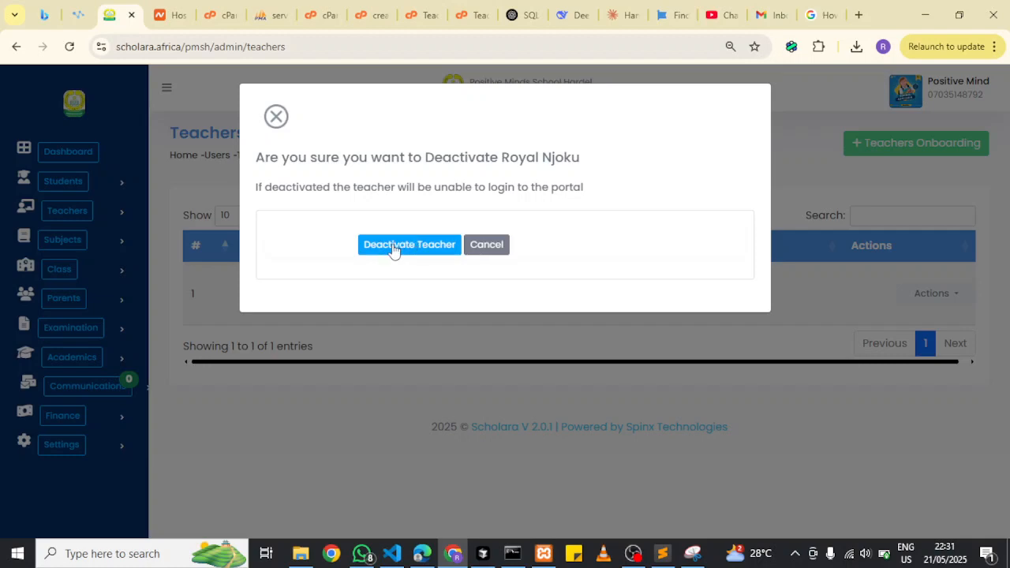
pyautogui.click(395, 250)
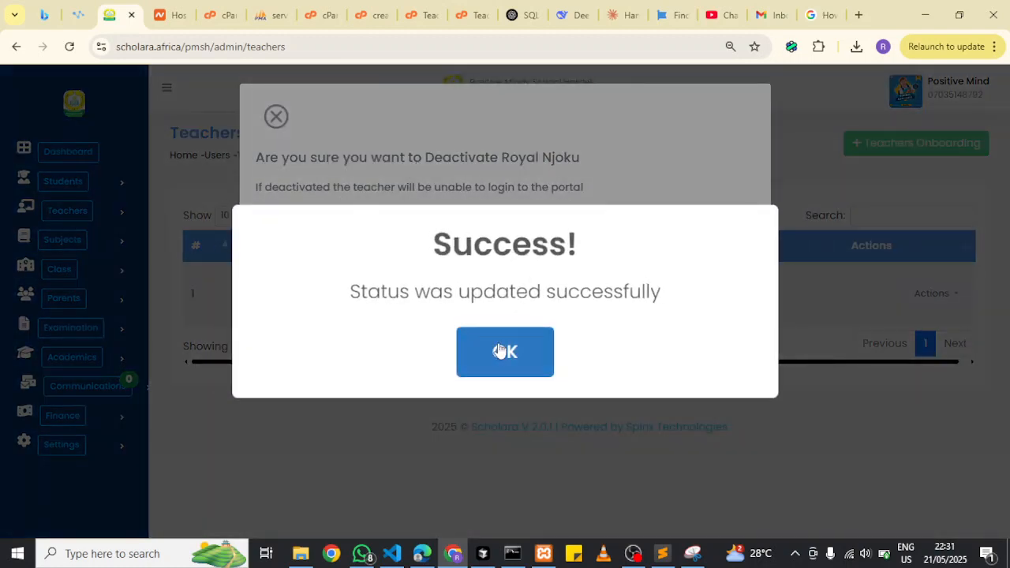
pyautogui.click(503, 351)
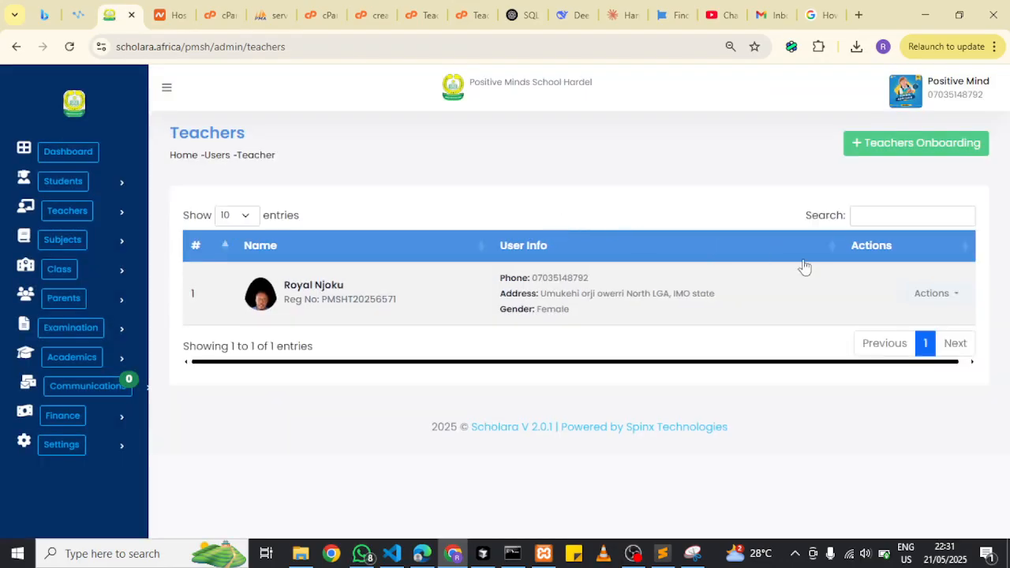
# Step: Reactivate the teacher's portal account and acknowledge the status update
pyautogui.click(953, 303)
pyautogui.scroll(-1, 923, 316)
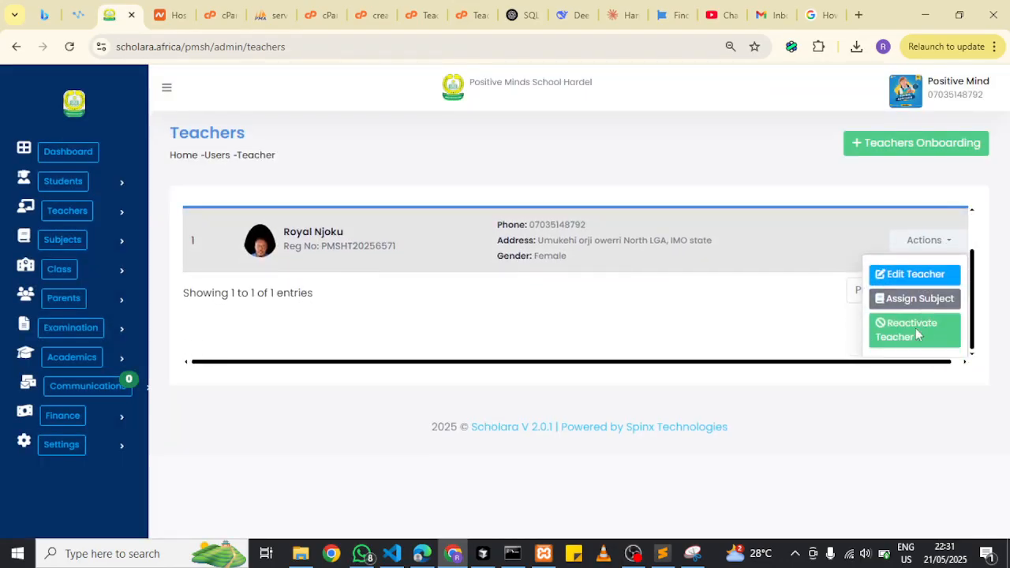
pyautogui.click(906, 332)
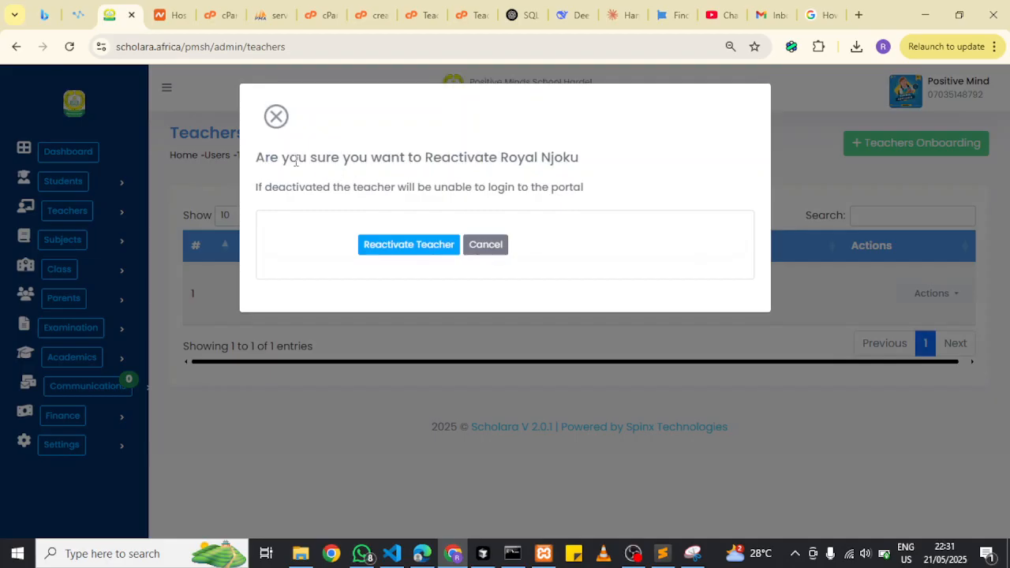
pyautogui.click(397, 251)
pyautogui.click(523, 350)
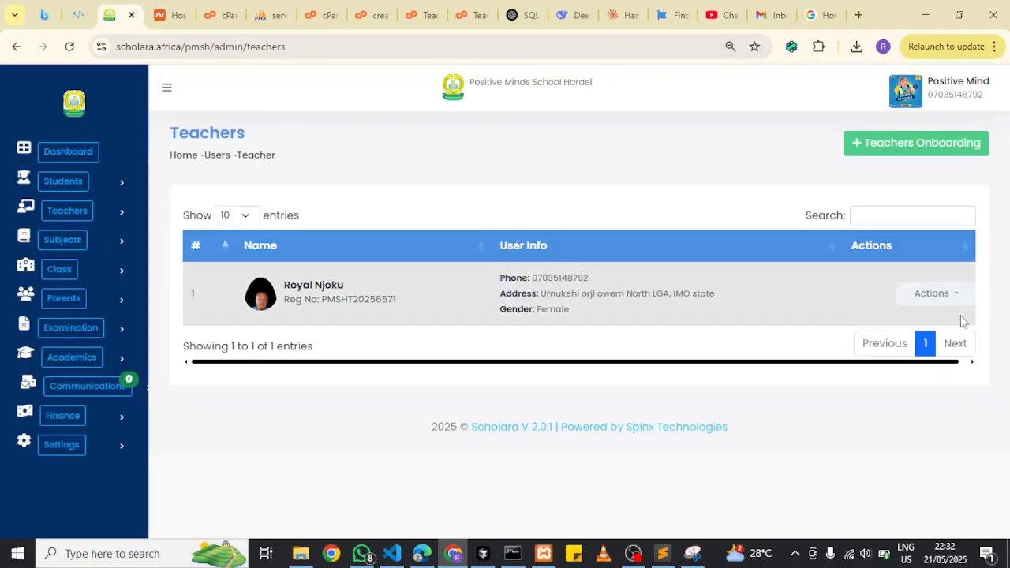
# Step: View the teacher's edit form with name, gender, address and phone fields, and close it
pyautogui.click(943, 294)
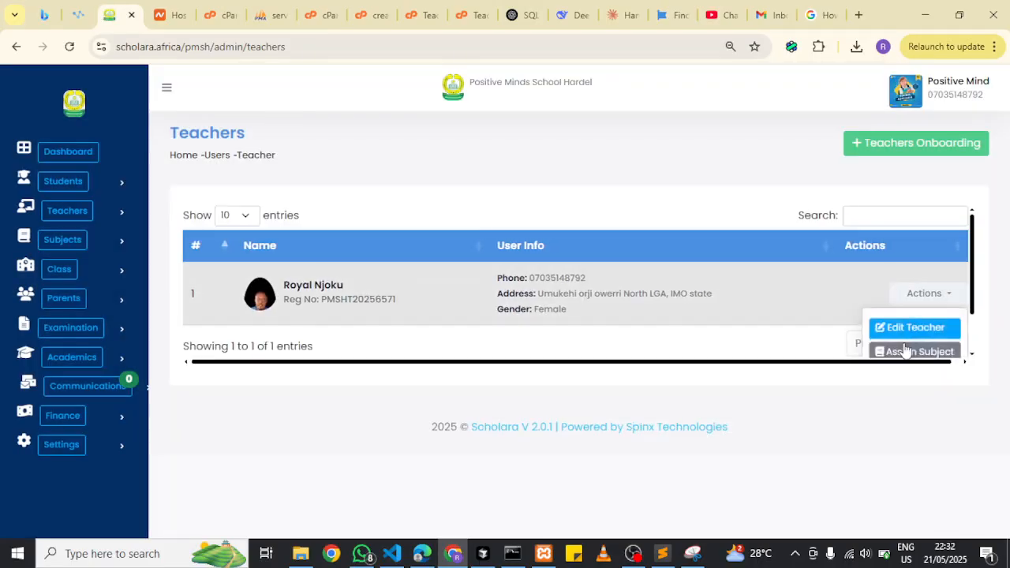
pyautogui.click(907, 331)
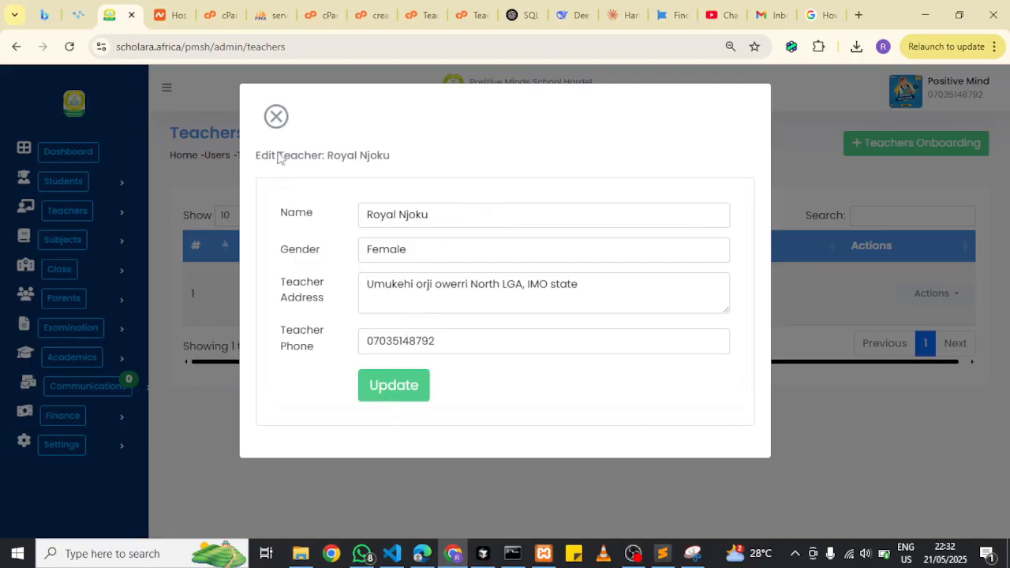
pyautogui.click(276, 122)
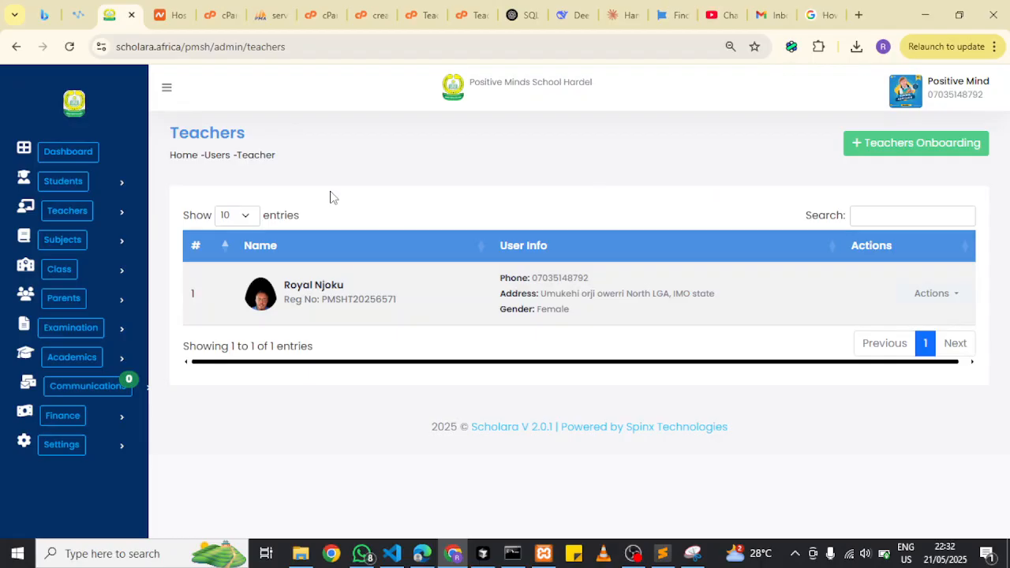
pyautogui.click(88, 212)
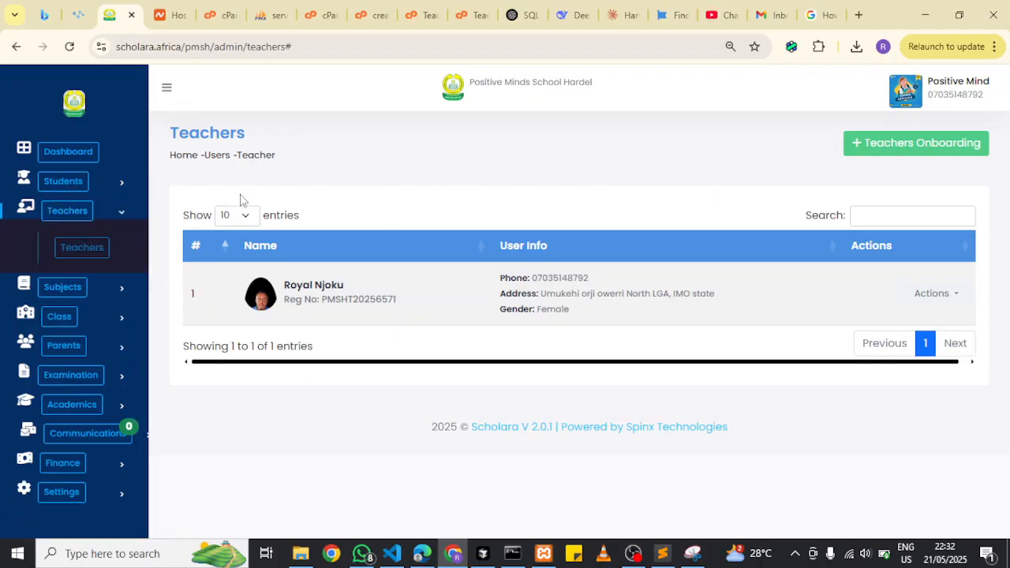
pyautogui.click(113, 215)
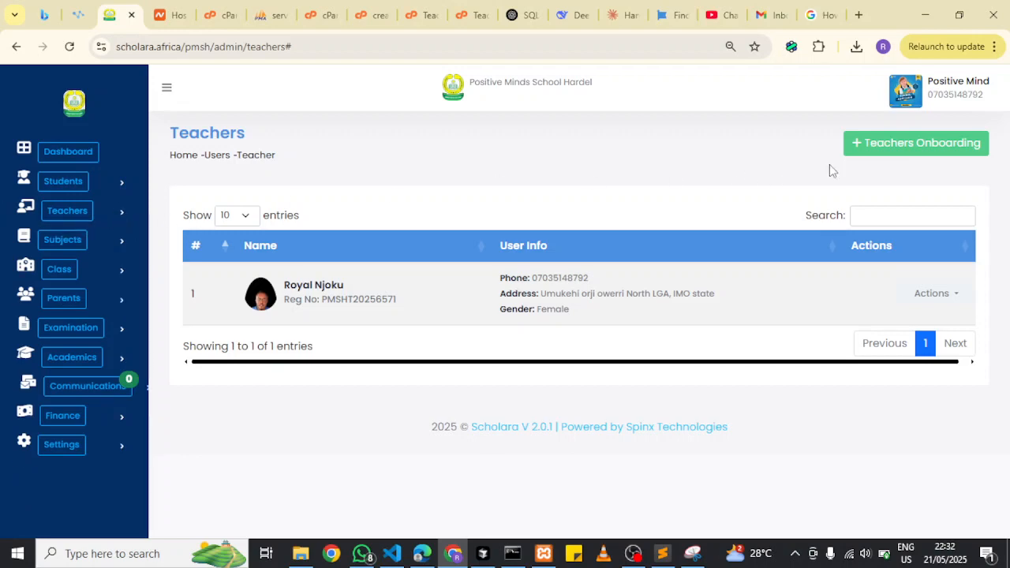
# Step: Try adding six extra blank teacher rows to the onboarding form, and close the form without saving
pyautogui.click(889, 150)
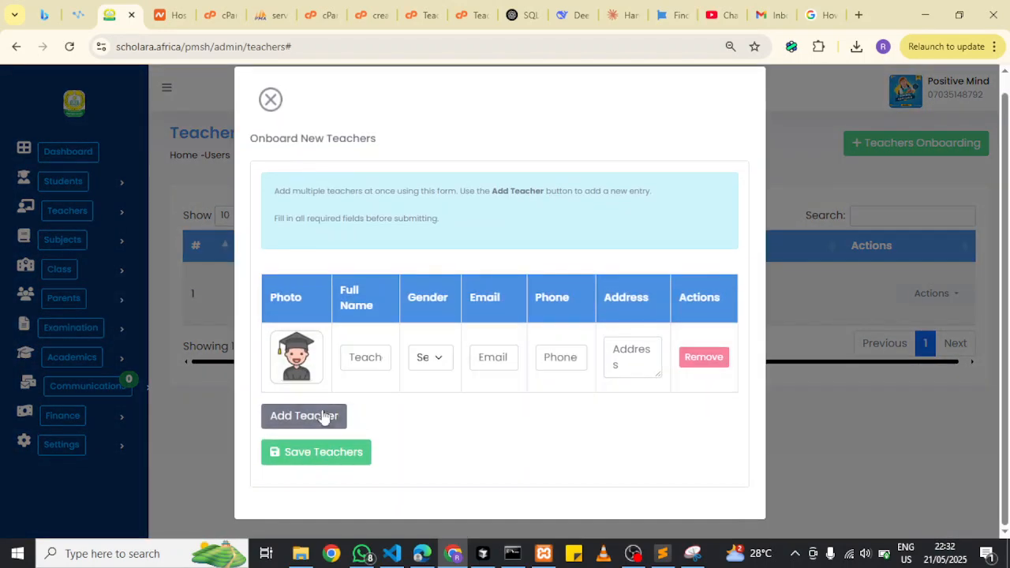
pyautogui.click(326, 419)
pyautogui.scroll(-1, 323, 417)
pyautogui.click(320, 416)
pyautogui.scroll(-1, 320, 416)
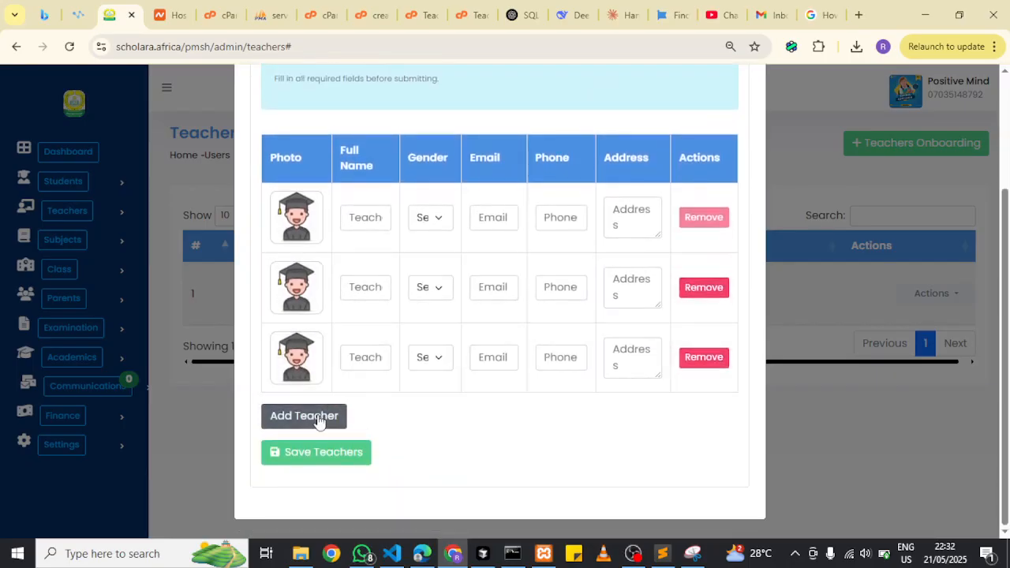
pyautogui.click(322, 416)
pyautogui.scroll(-1, 342, 417)
pyautogui.click(341, 416)
pyautogui.scroll(-1, 424, 259)
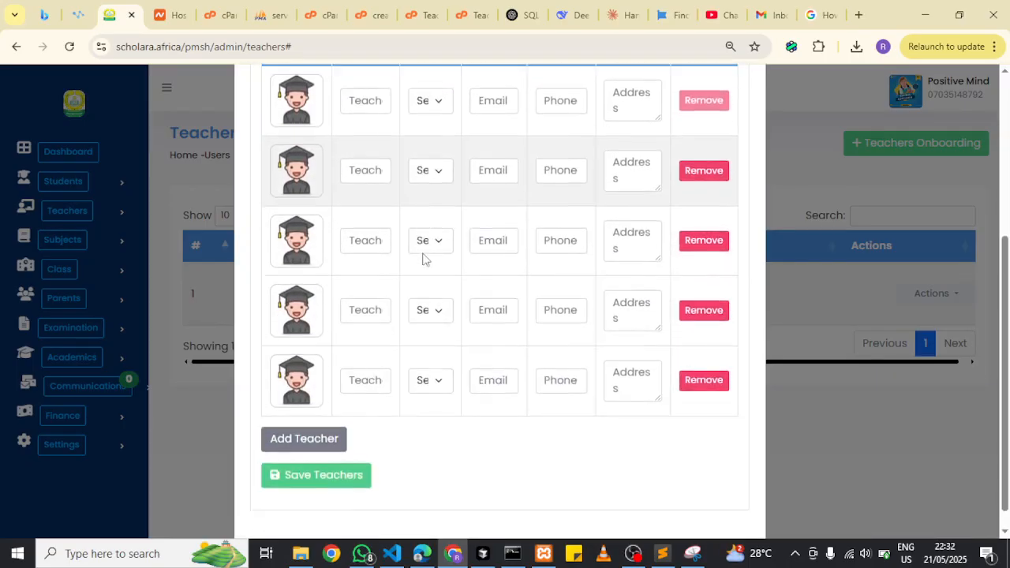
pyautogui.click(334, 413)
pyautogui.scroll(-1, 395, 284)
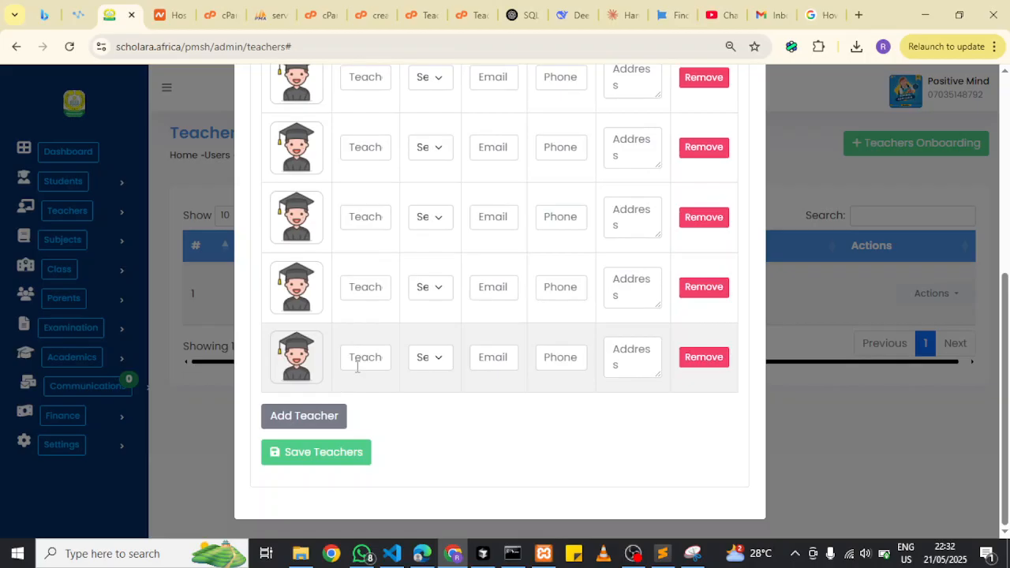
pyautogui.click(327, 415)
pyautogui.scroll(4, 408, 261)
pyautogui.scroll(2, 408, 261)
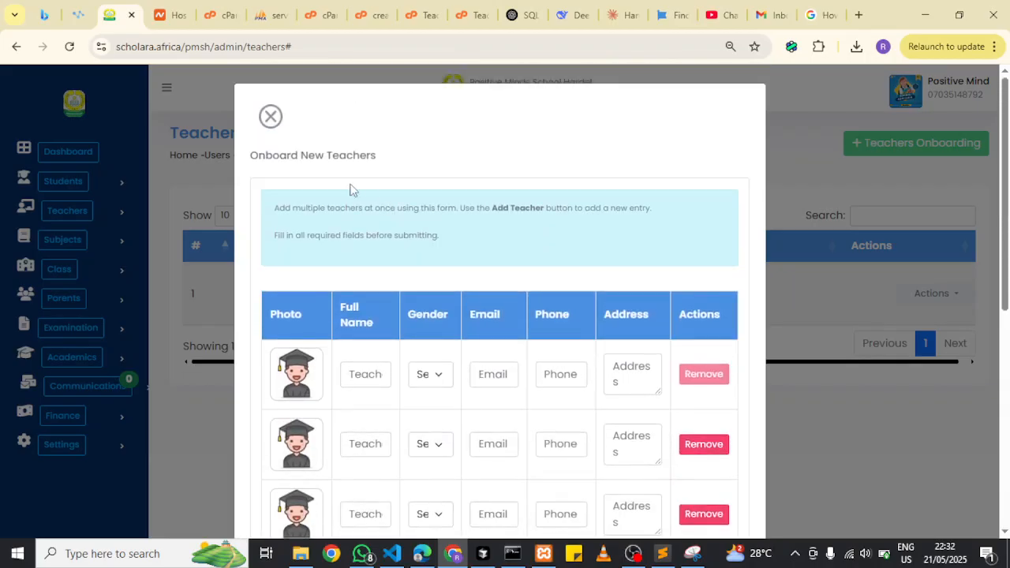
pyautogui.click(271, 118)
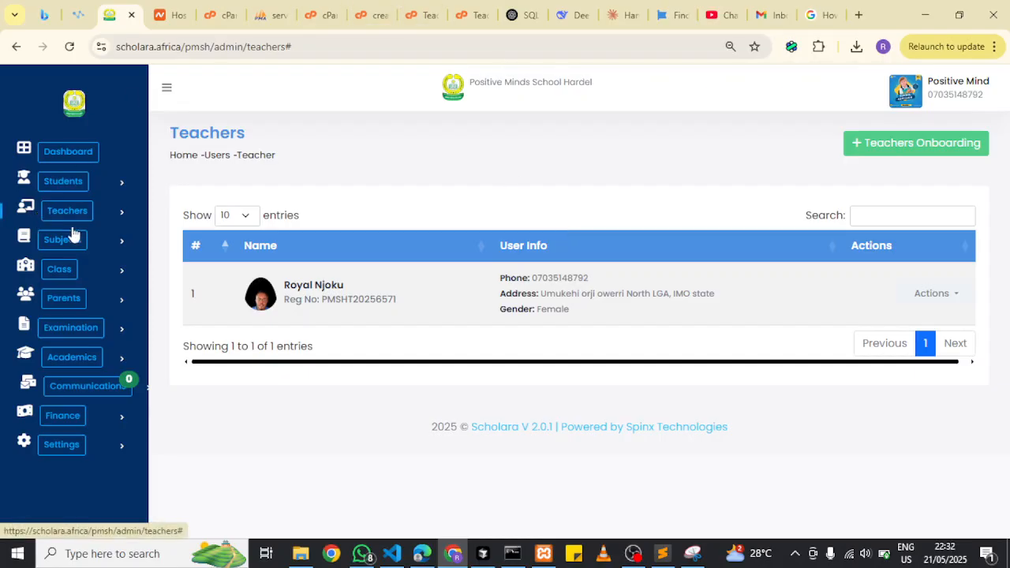
pyautogui.click(79, 272)
pyautogui.click(70, 274)
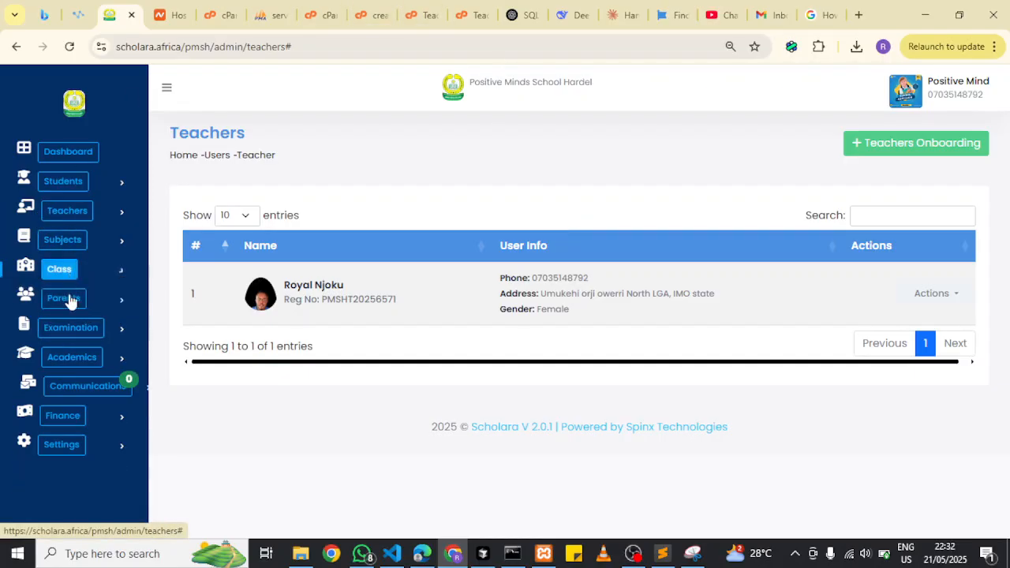
pyautogui.click(75, 305)
pyautogui.click(78, 304)
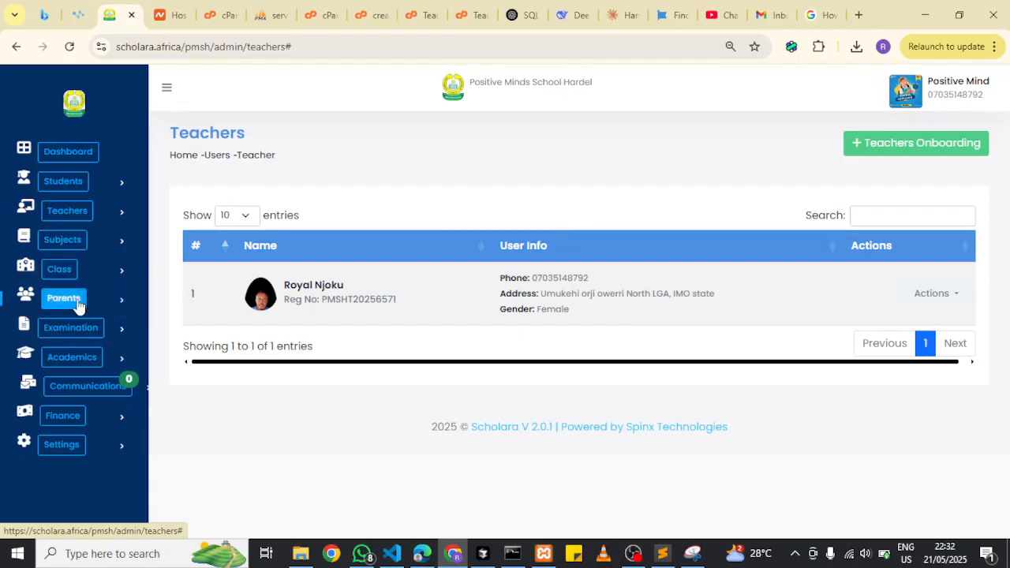
pyautogui.click(68, 331)
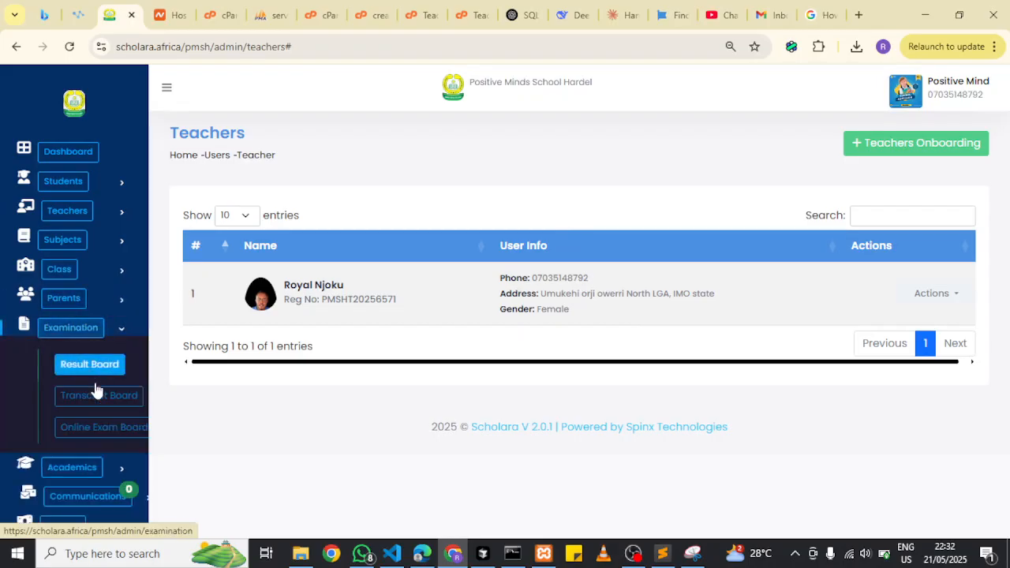
pyautogui.scroll(-1, 90, 339)
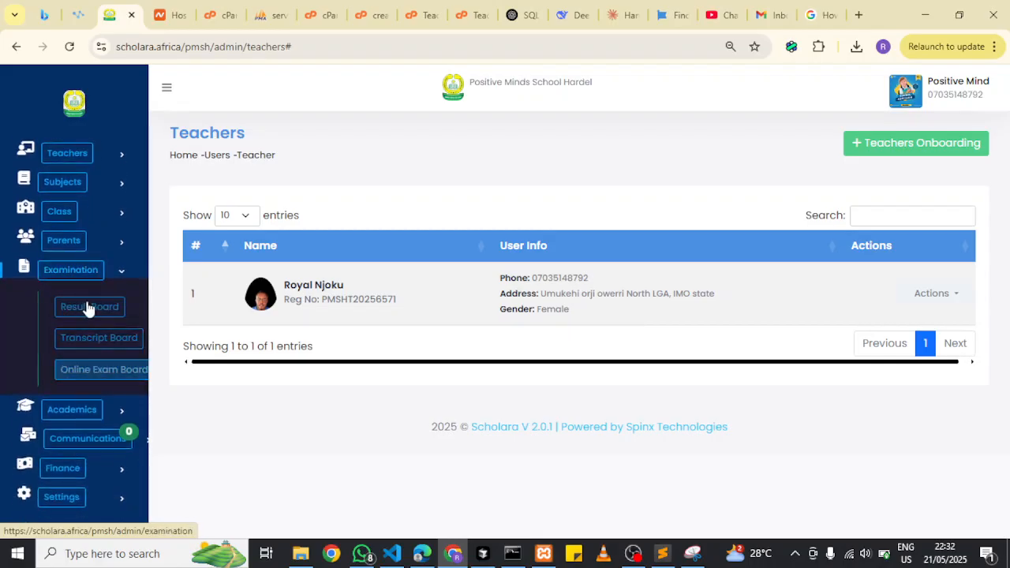
pyautogui.click(89, 272)
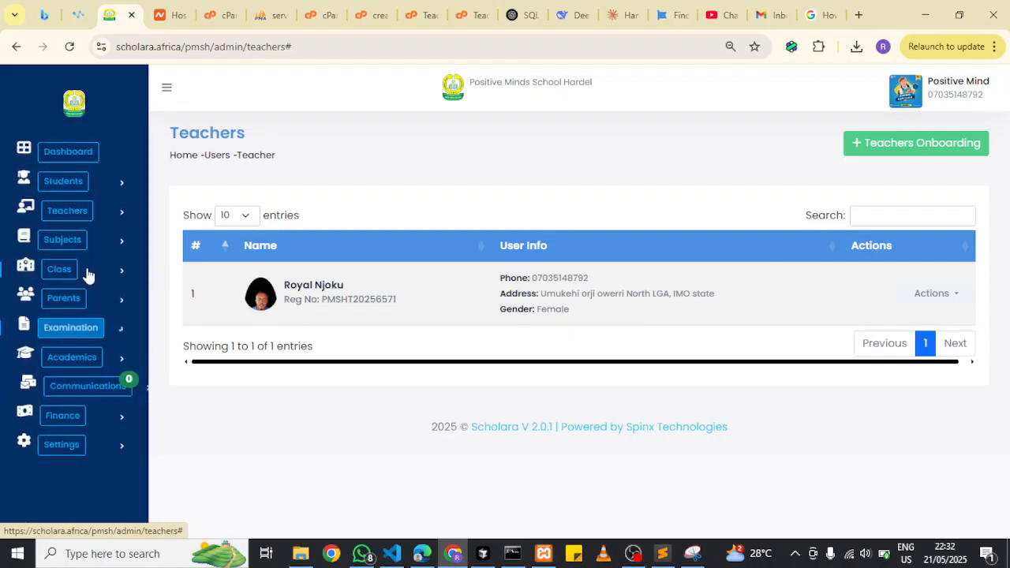
pyautogui.click(77, 361)
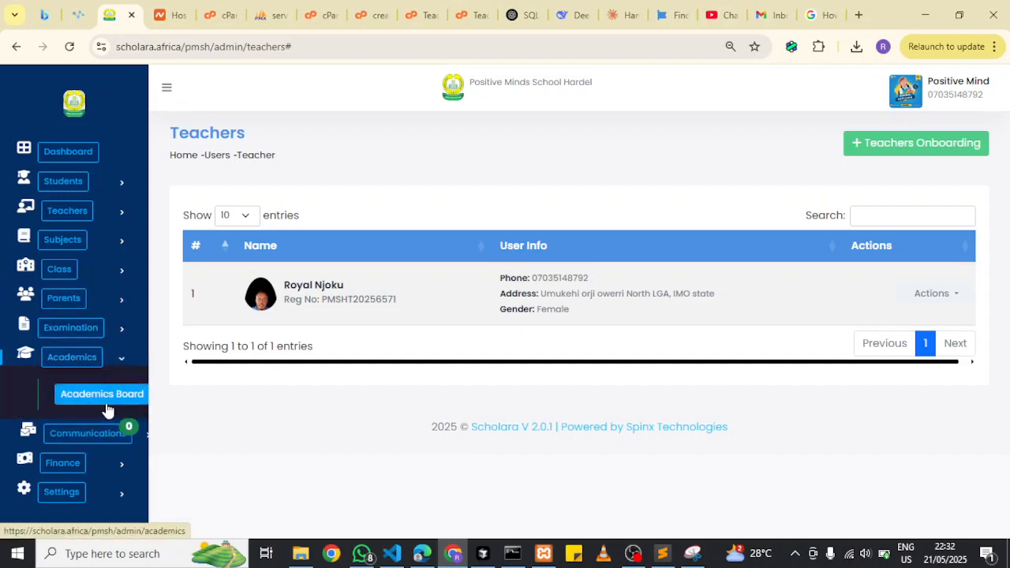
pyautogui.click(102, 363)
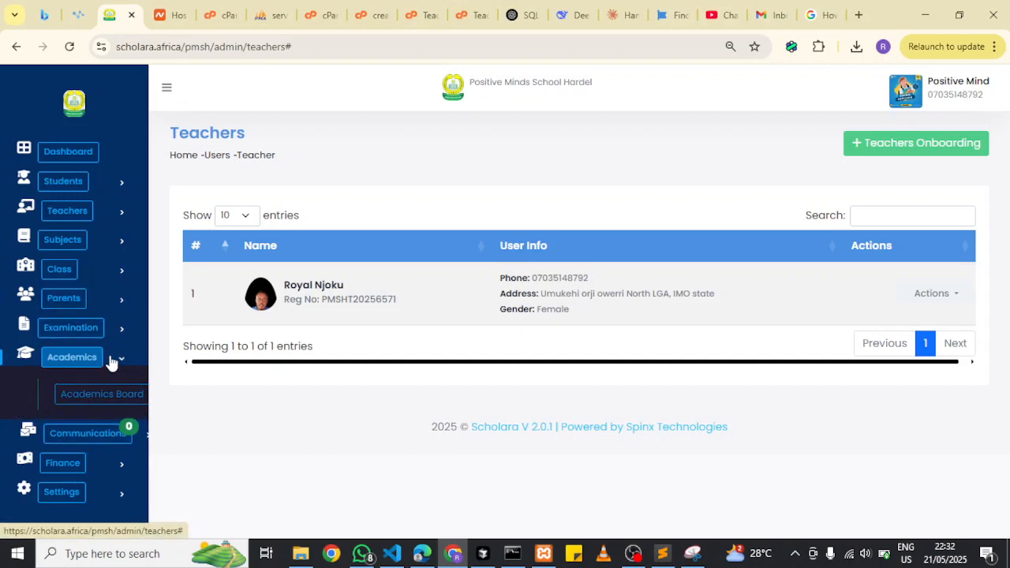